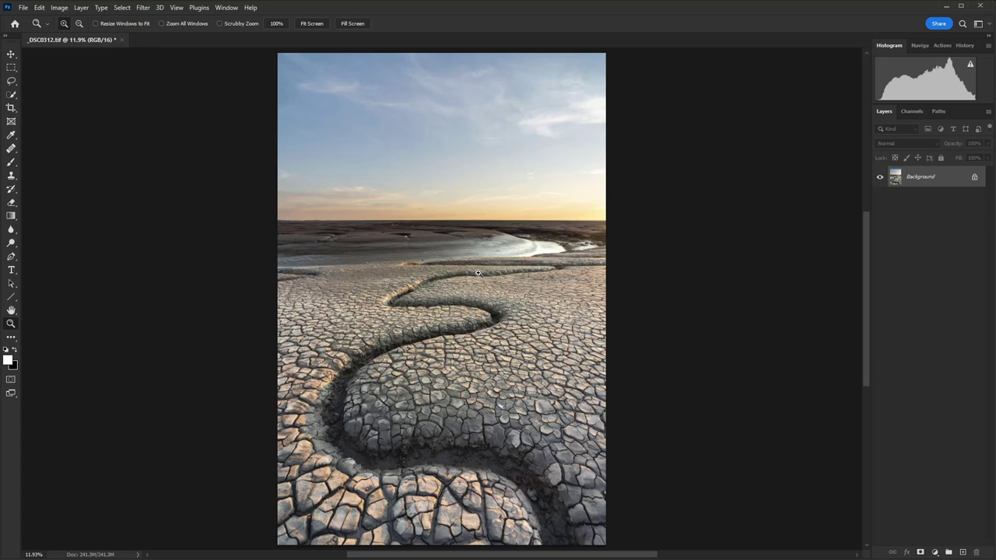
# - Zoom to 100% on the mud ridge and pan until the pink flare spot is centred
pyautogui.click(535, 267)
pyautogui.click(535, 266)
pyautogui.click(535, 265)
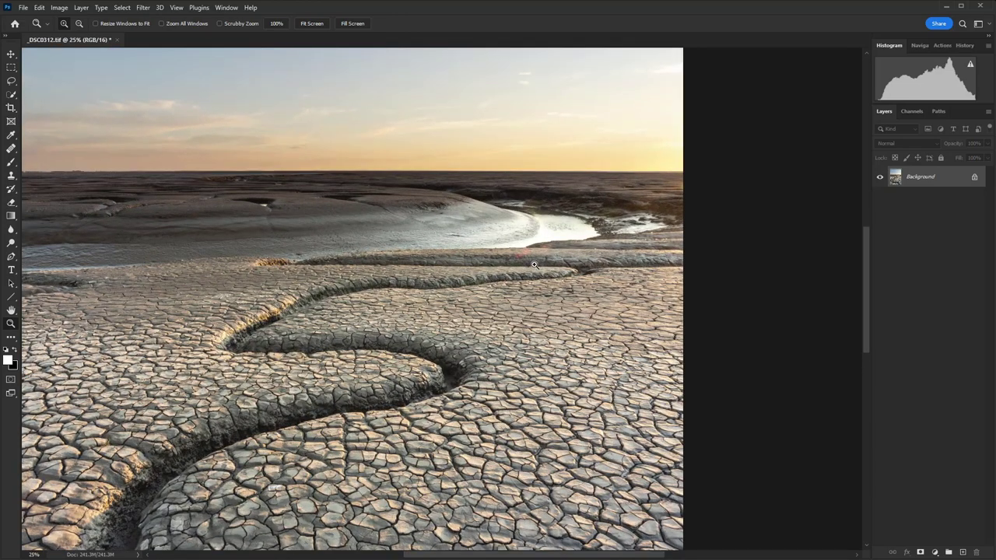
pyautogui.click(530, 266)
pyautogui.click(528, 259)
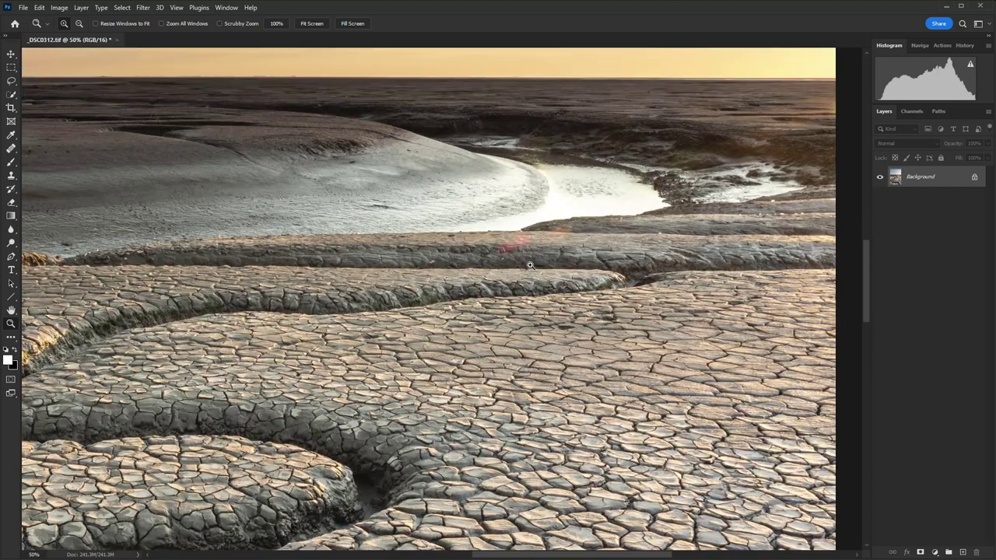
pyautogui.click(533, 261)
pyautogui.moveTo(547, 98); pyautogui.dragTo(474, 143)
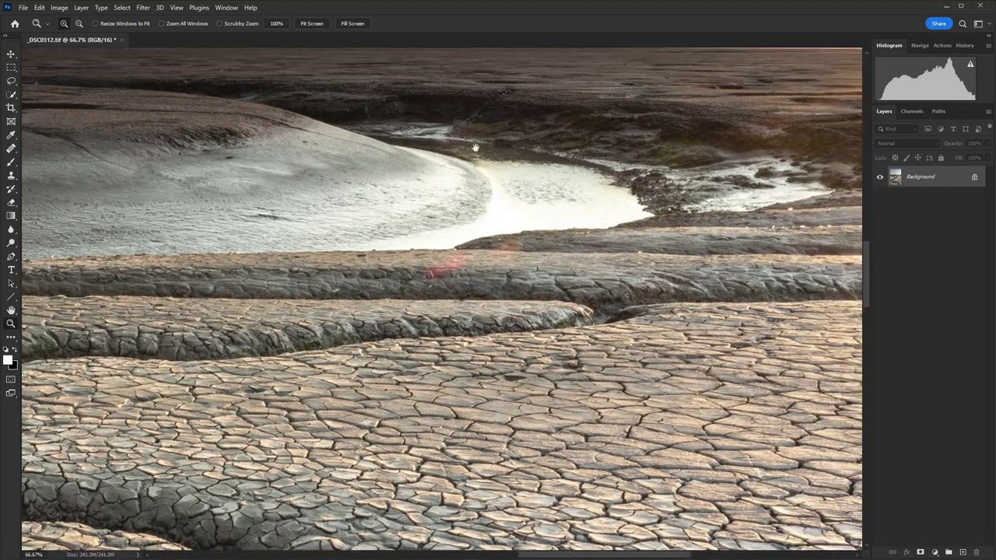
pyautogui.moveTo(695, 179); pyautogui.dragTo(642, 224)
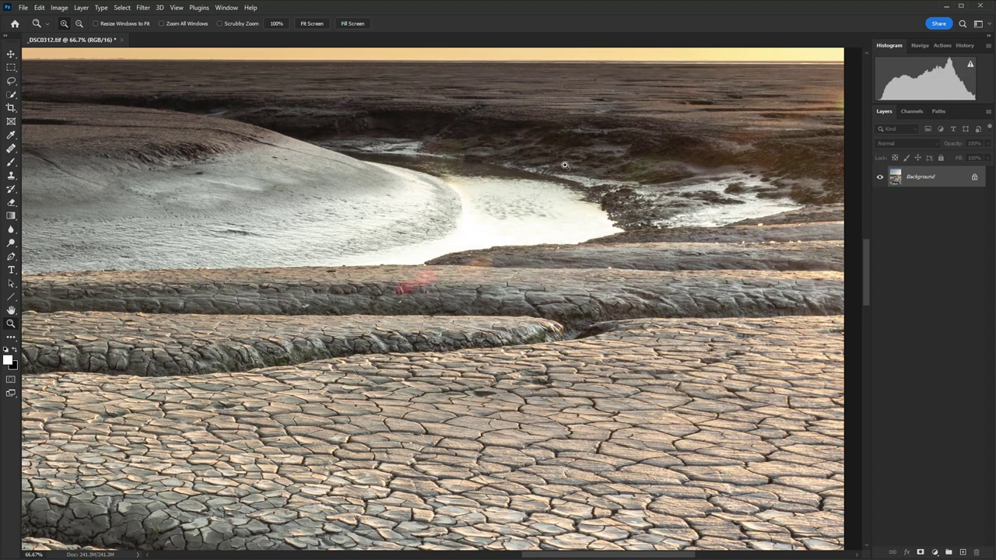
pyautogui.click(479, 279)
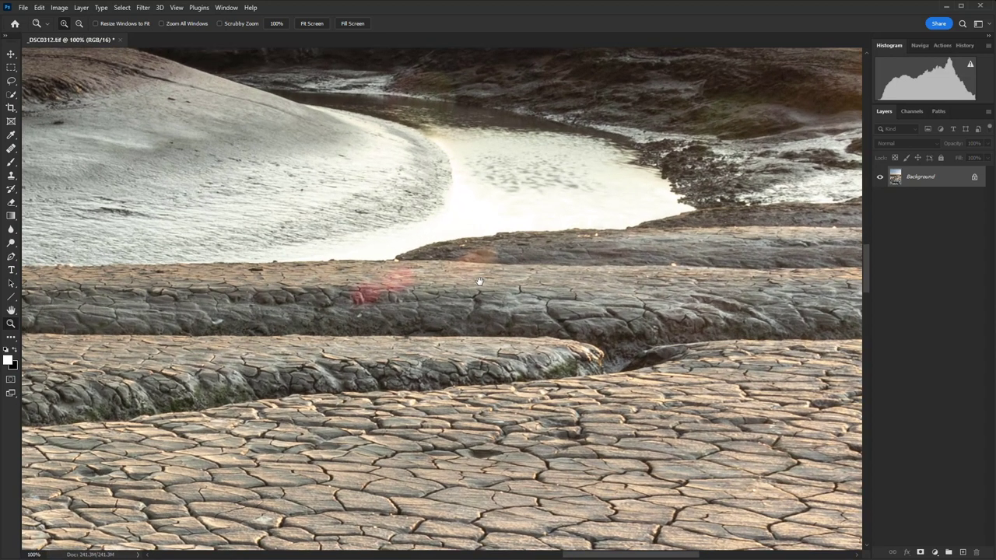
pyautogui.moveTo(479, 281); pyautogui.dragTo(561, 279)
# - Add Layer 1 and heal one stroke along the cracked ridge, then zoom closer on the flare
pyautogui.click(963, 552)
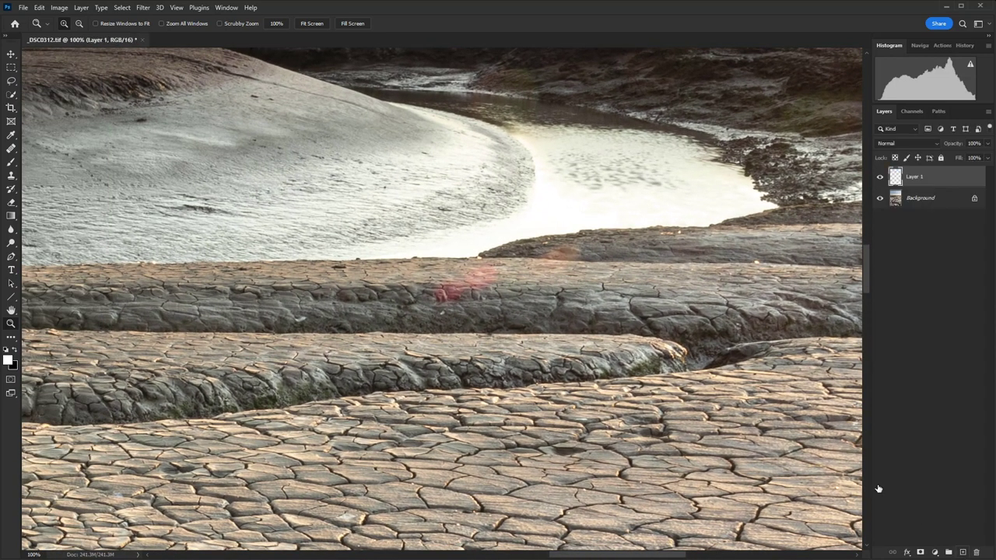
pyautogui.press('j')
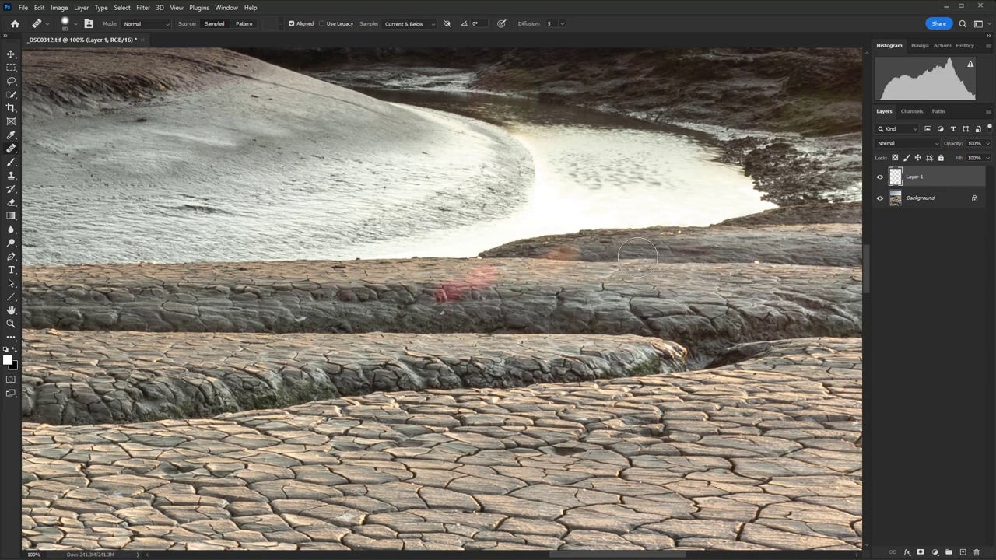
pyautogui.keyDown('alt'); pyautogui.click(634, 258); pyautogui.keyUp('alt')
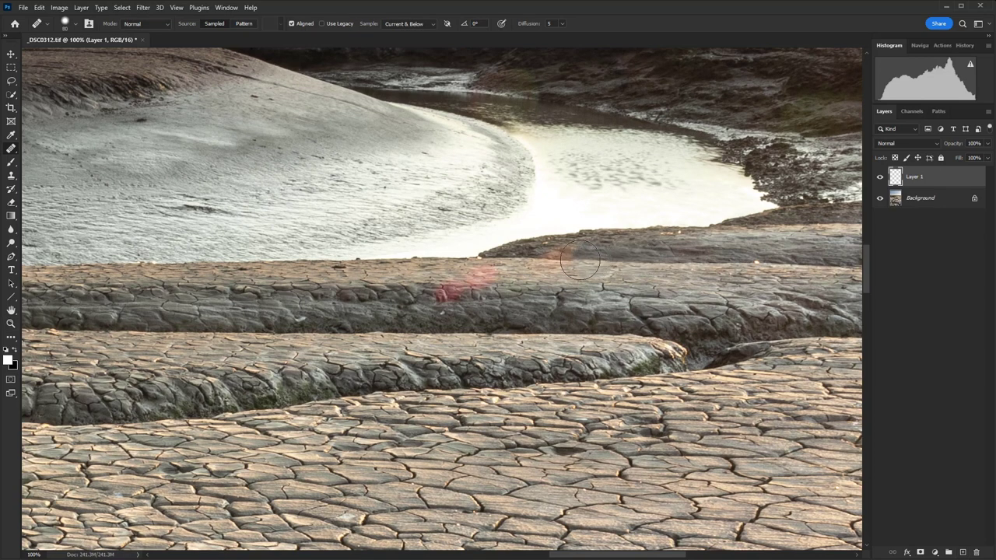
pyautogui.moveTo(554, 253)
pyautogui.mouseDown()
pyautogui.moveTo(590, 255)
pyautogui.moveTo(572, 253)
pyautogui.mouseUp()
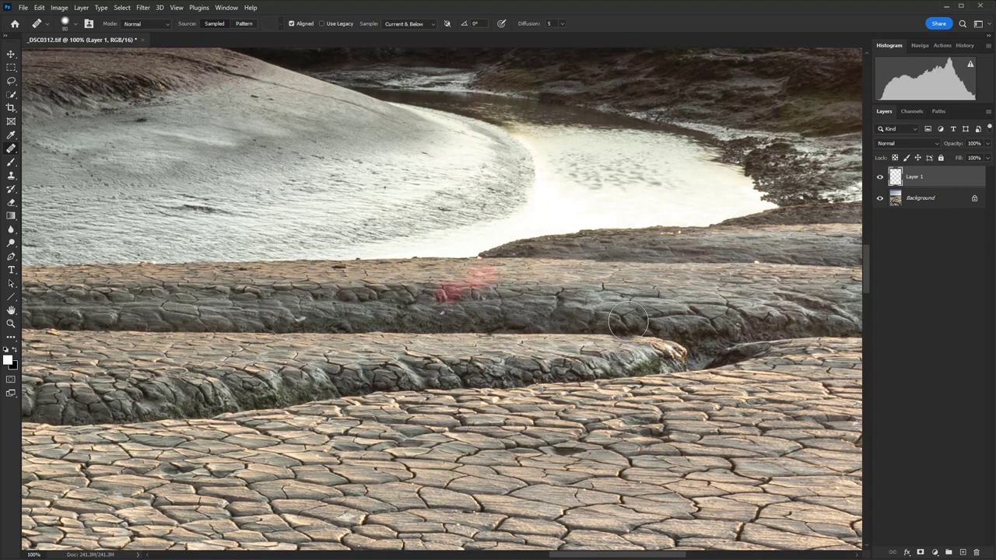
pyautogui.press('z')
pyautogui.click(611, 267)
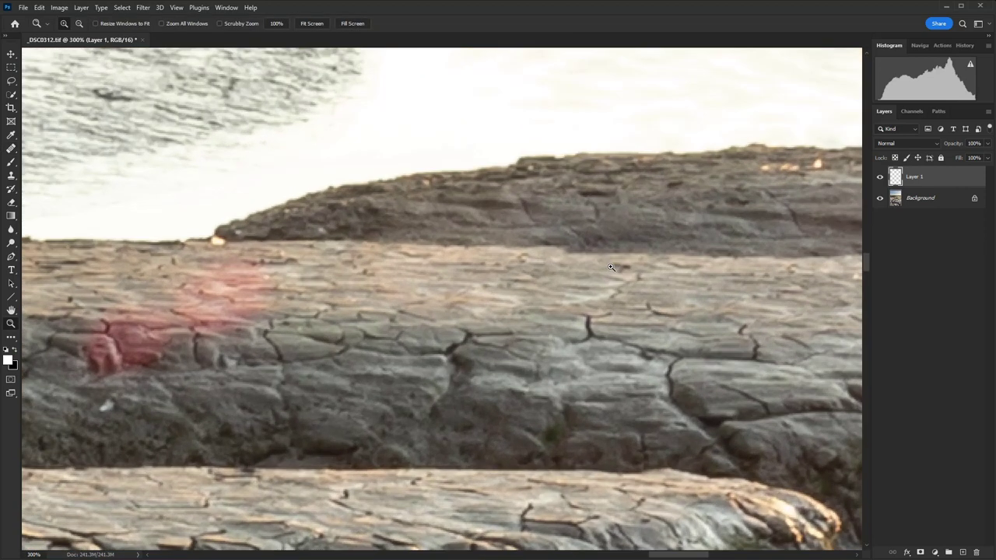
# - Pick a 15-pixel Eraser and frame the pink flare patch at 200% zoom
pyautogui.press('e')
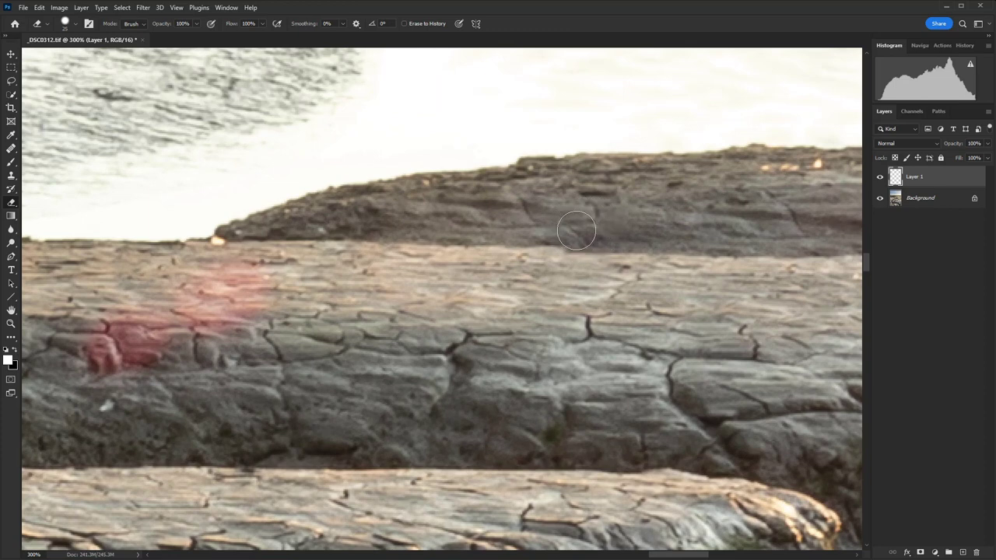
pyautogui.press('[')
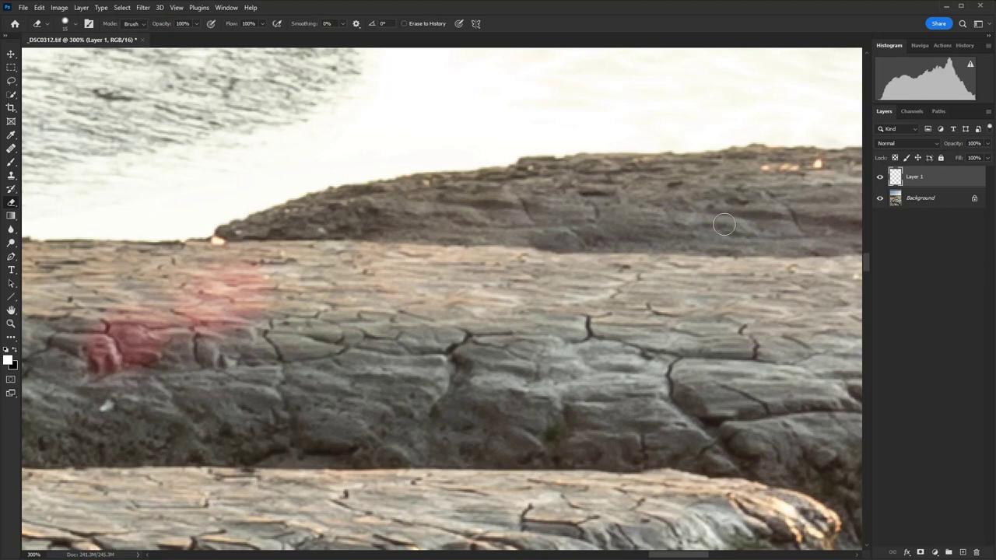
pyautogui.hotkey('ctrl', '-')
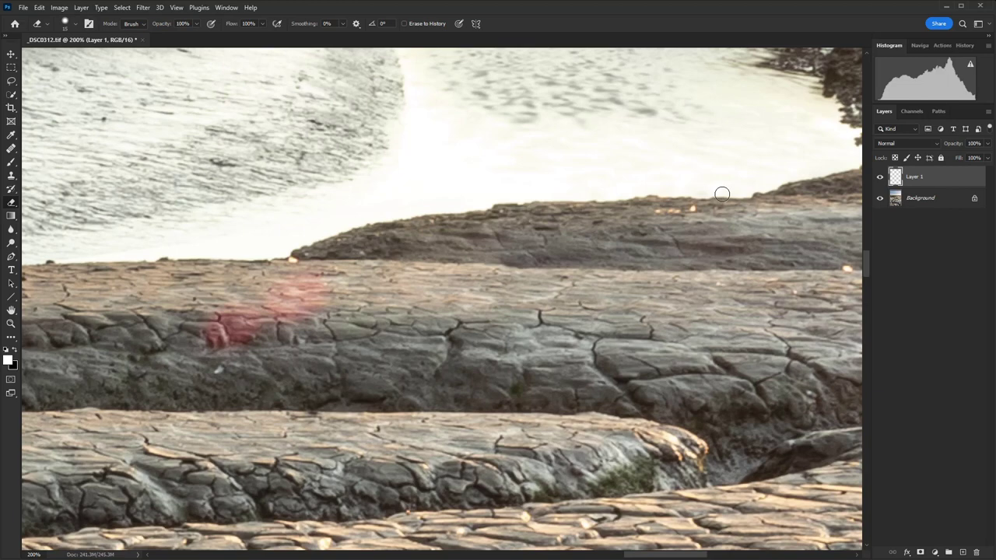
pyautogui.moveTo(471, 299); pyautogui.dragTo(606, 268)
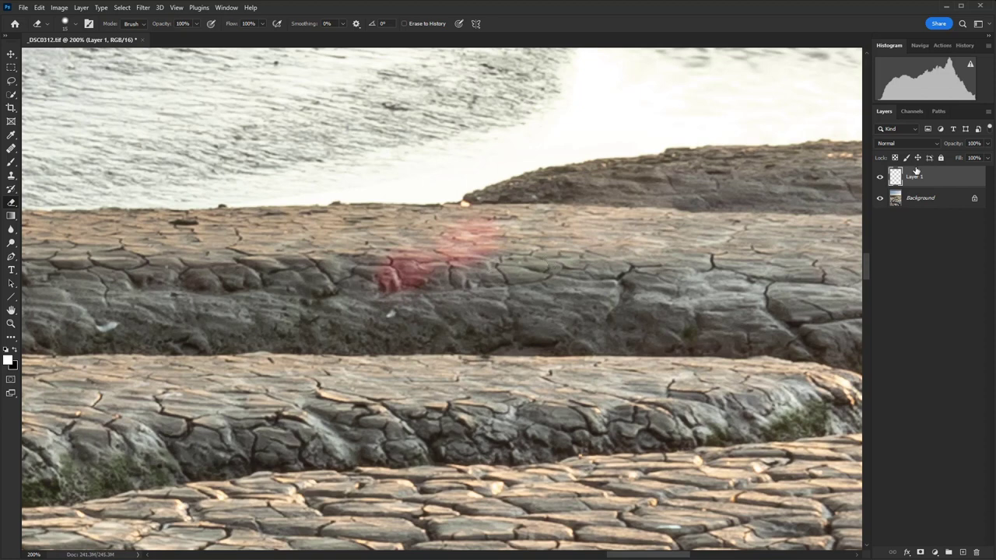
# - Stamp all visible layers into Layer 2 and draw an elliptical marquee around the pink flare
pyautogui.moveTo(916, 169); pyautogui.dragTo(916, 163)
pyautogui.hotkey('ctrl', 'alt', 'shift', 'e')
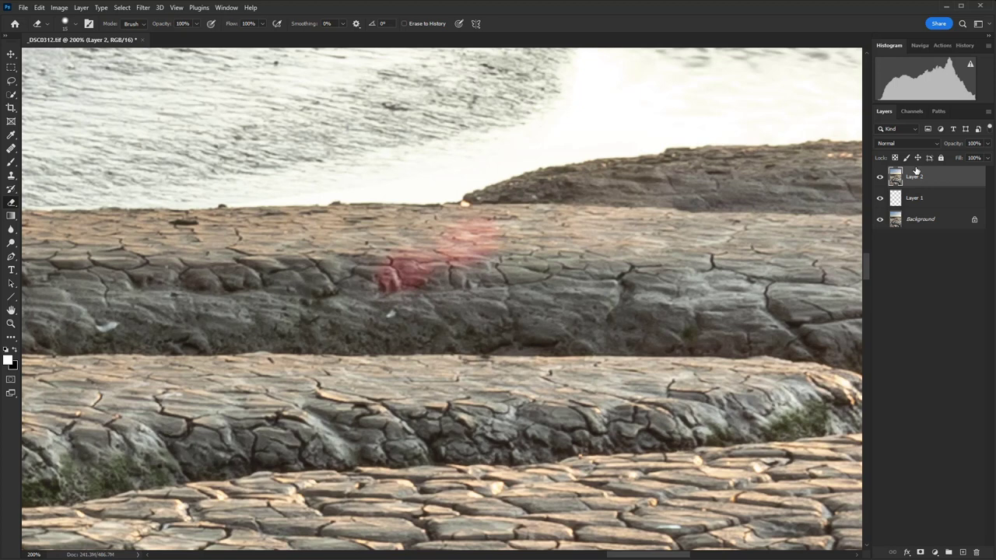
pyautogui.click(11, 67)
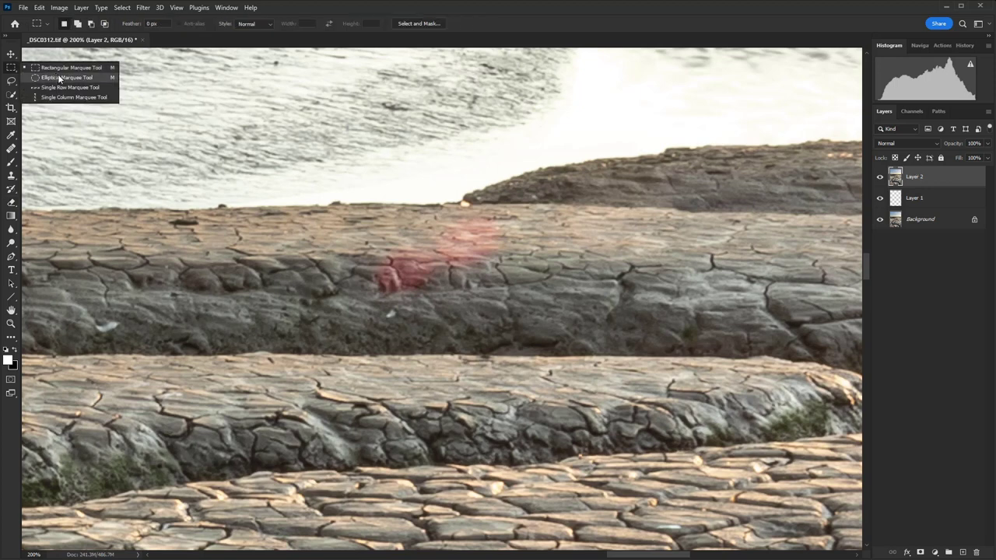
pyautogui.click(58, 78)
pyautogui.moveTo(355, 216); pyautogui.dragTo(533, 289)
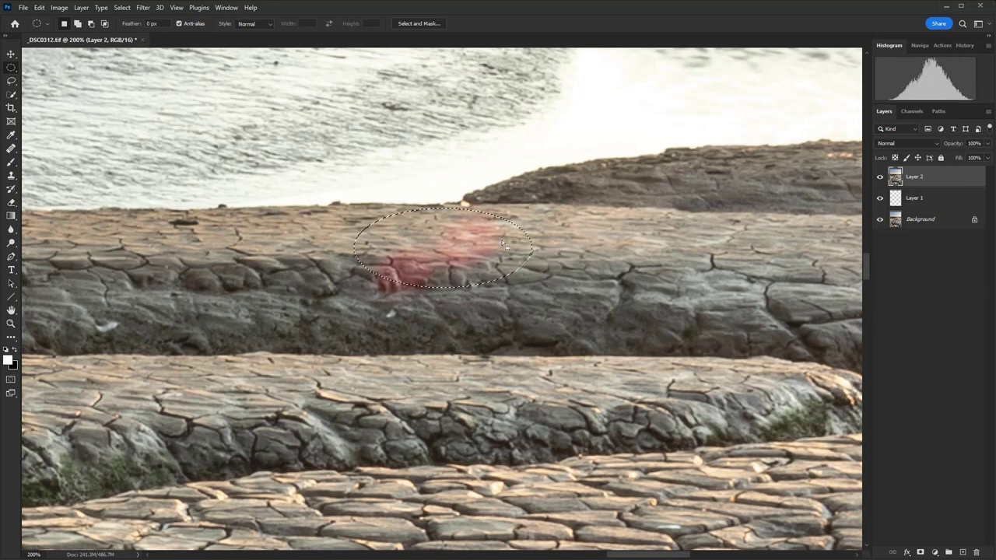
# - In Quick Mask, rotate the ellipse about -18° and position it over the flare along the ridge
pyautogui.press('q')
pyautogui.hotkey('ctrl', 't')
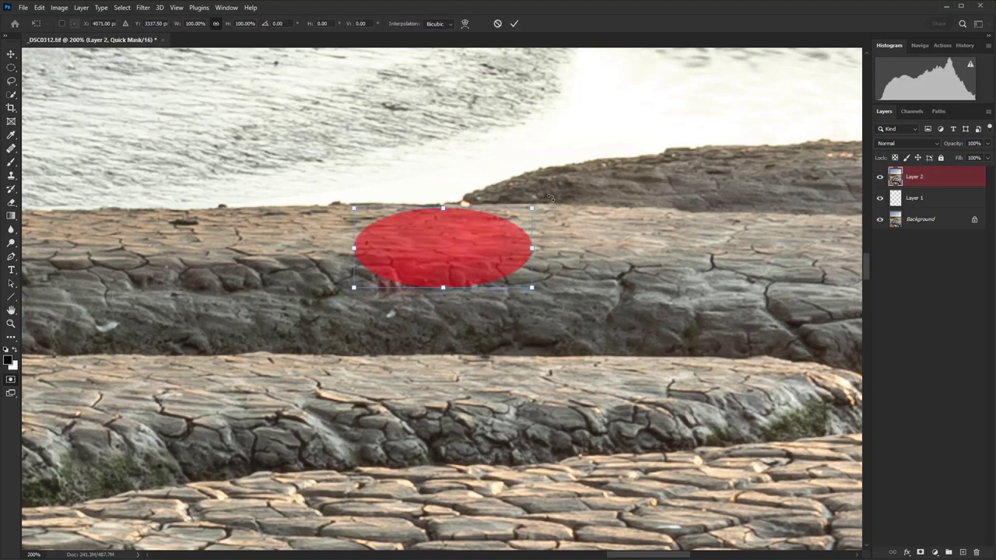
pyautogui.moveTo(550, 198); pyautogui.dragTo(522, 172)
pyautogui.moveTo(443, 231); pyautogui.dragTo(428, 245)
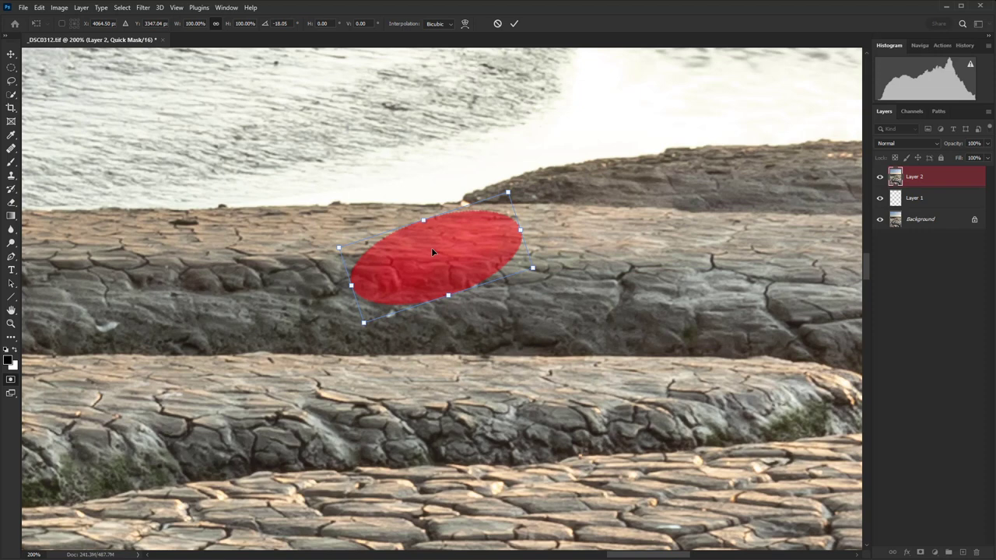
pyautogui.press('Return')
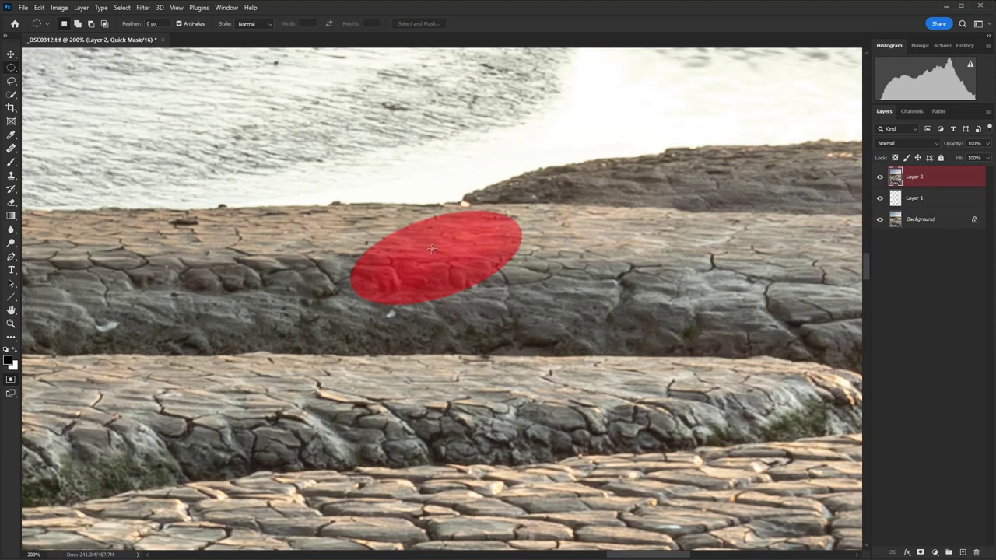
pyautogui.press('q')
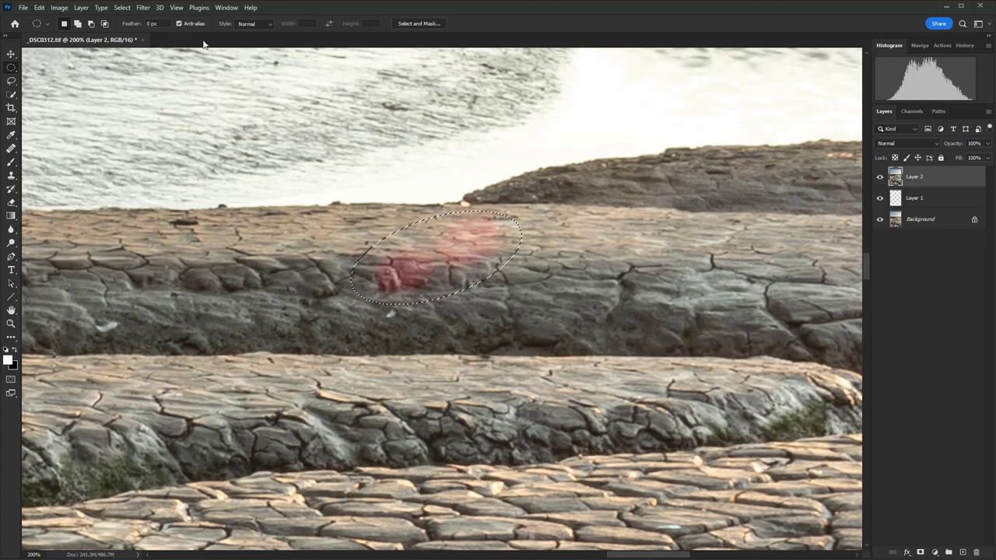
# - Feather the elliptical selection by 5 pixels
pyautogui.click(122, 7)
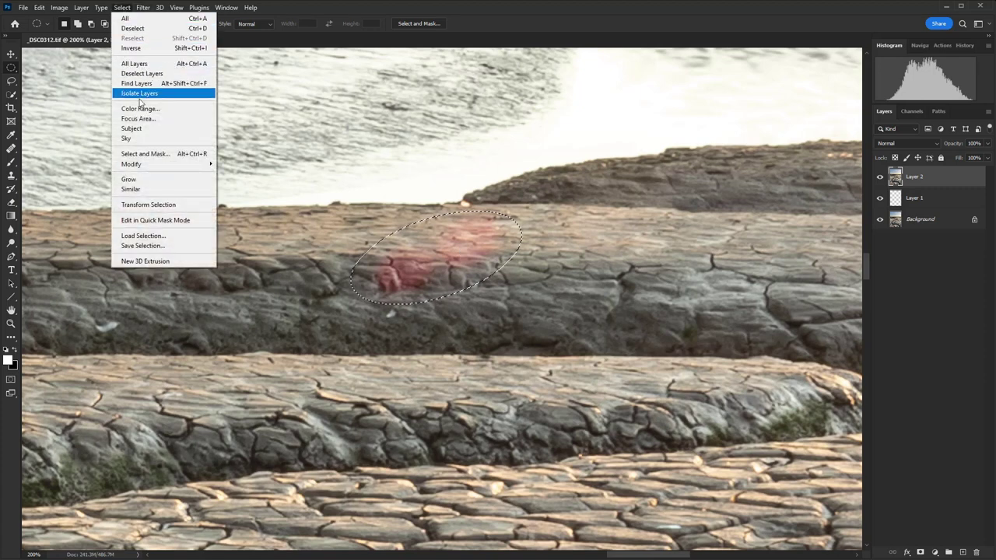
pyautogui.moveTo(148, 164)
pyautogui.click(242, 203)
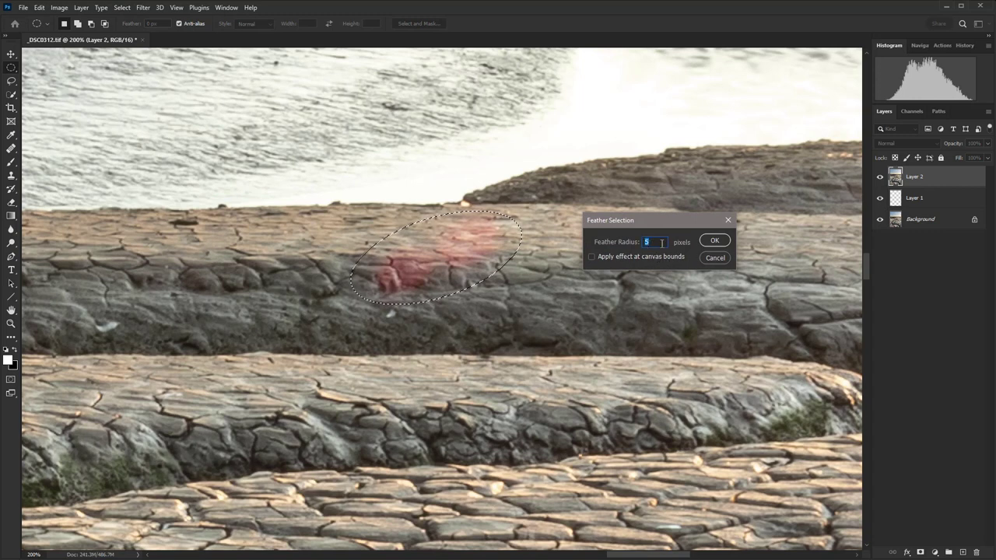
pyautogui.click(711, 242)
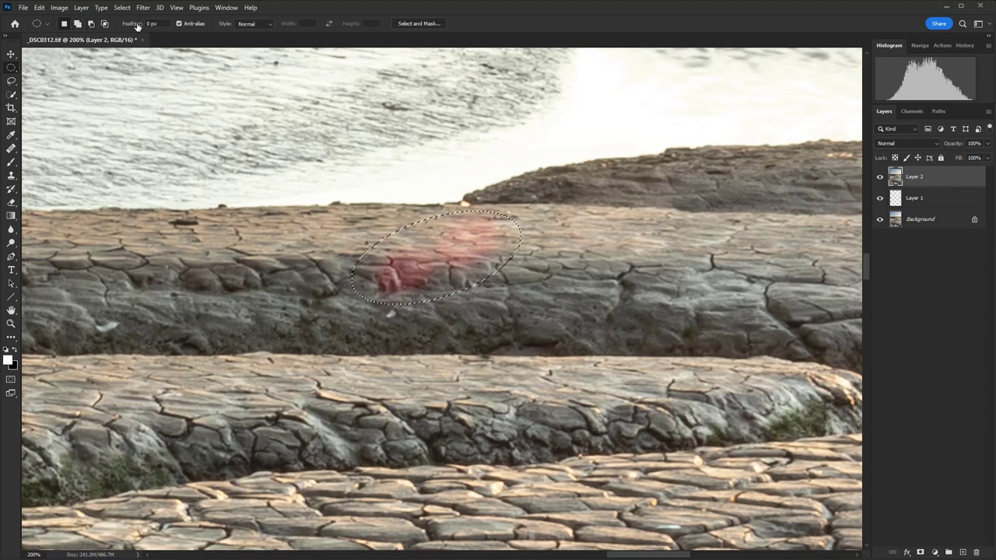
# - Content-Aware fill the selection to erase the pink flare, then deselect
pyautogui.click(37, 9)
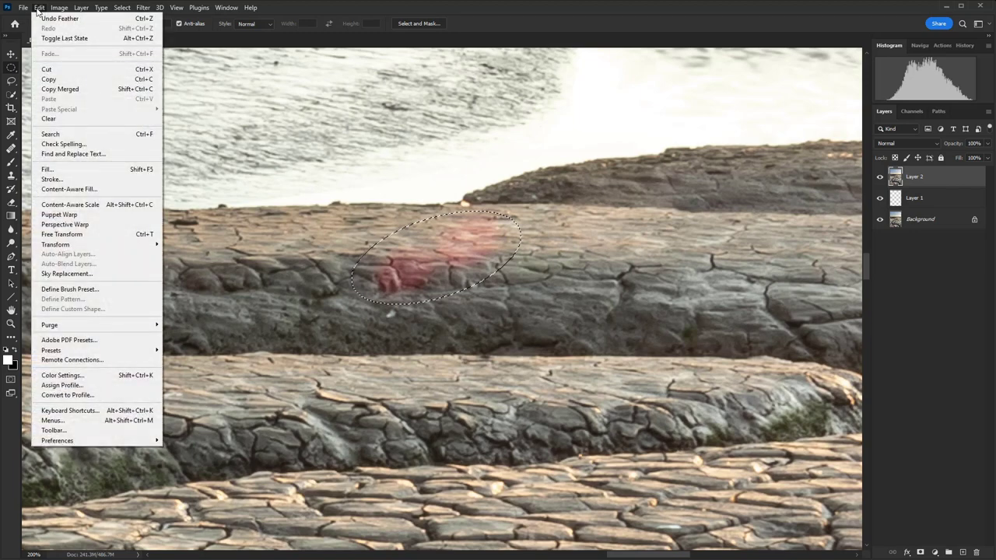
pyautogui.click(48, 169)
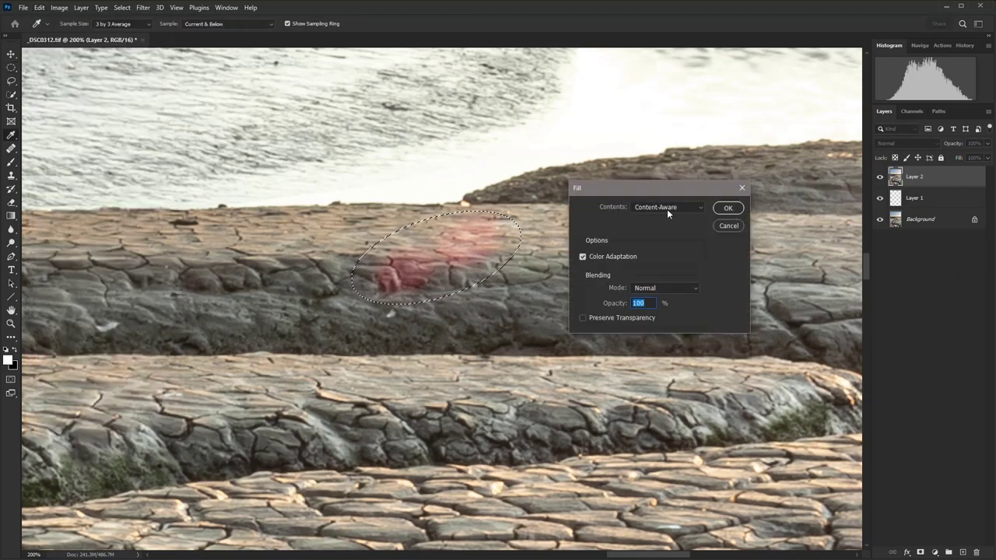
pyautogui.click(726, 209)
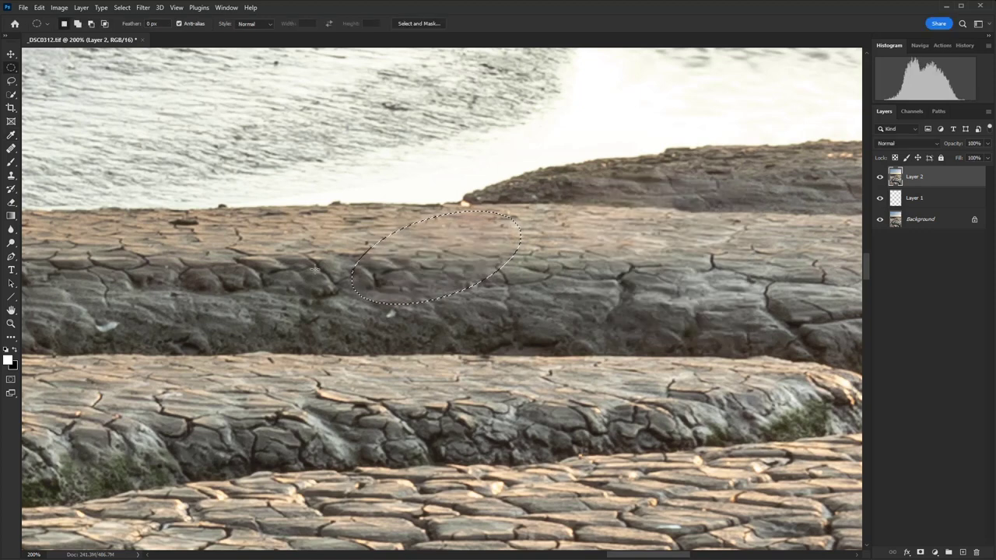
pyautogui.hotkey('ctrl', 'd')
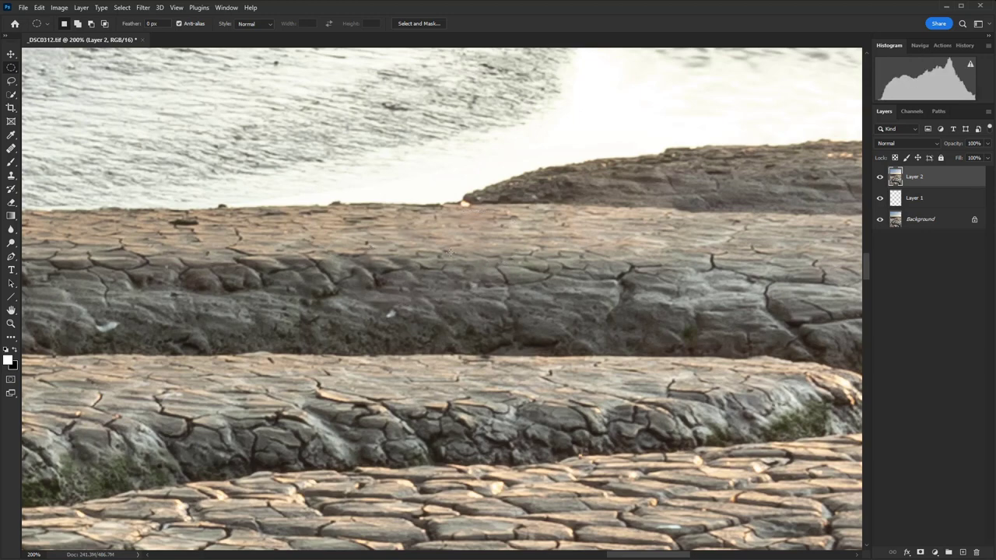
pyautogui.scroll(6, 614, 226)
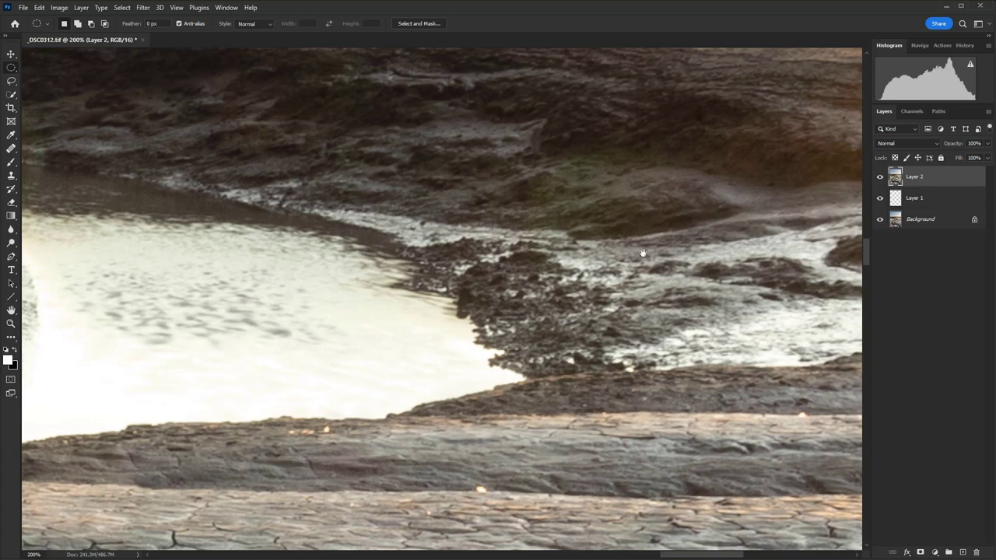
# - Bring the water and mud above the ridge into view and set up the Brush with white
pyautogui.moveTo(643, 253); pyautogui.dragTo(616, 277)
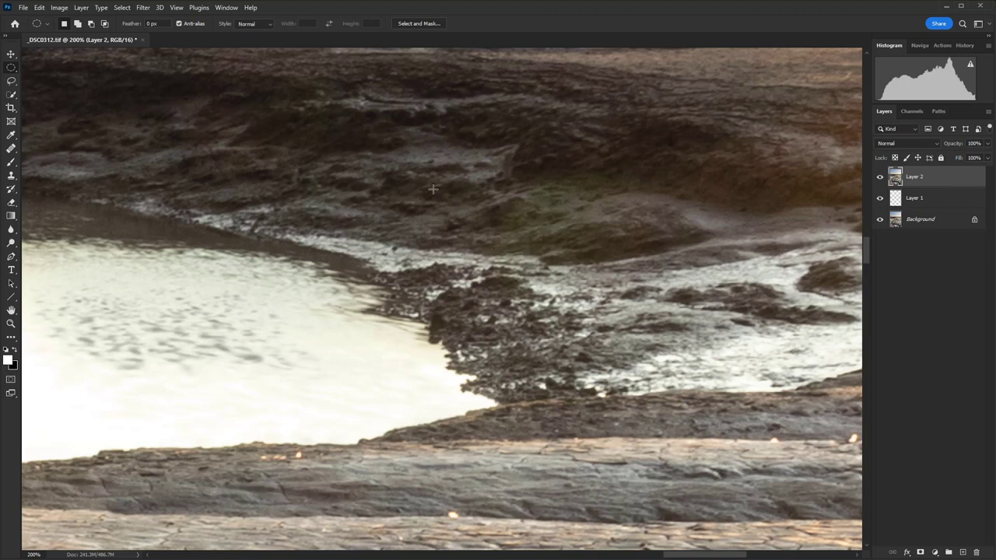
pyautogui.press('b')
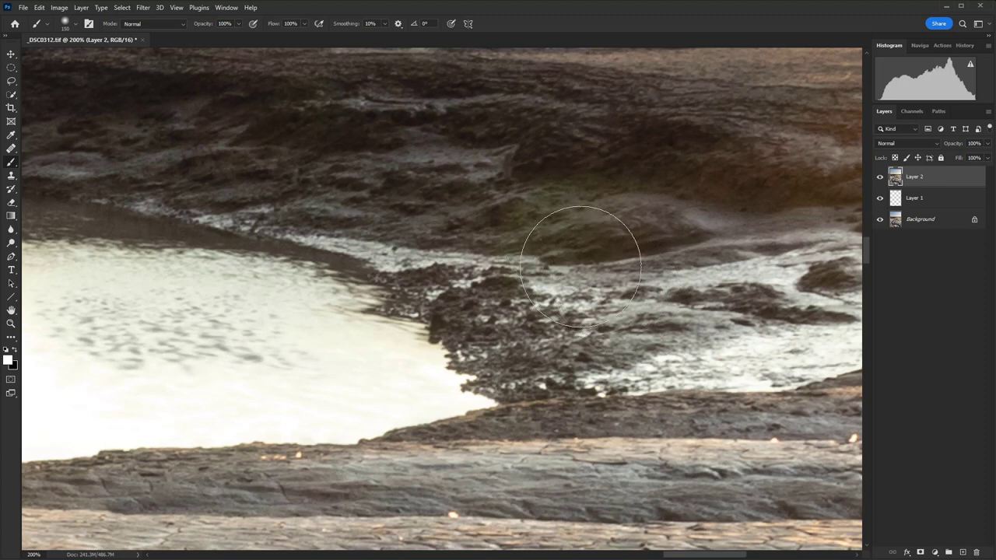
pyautogui.press('x')
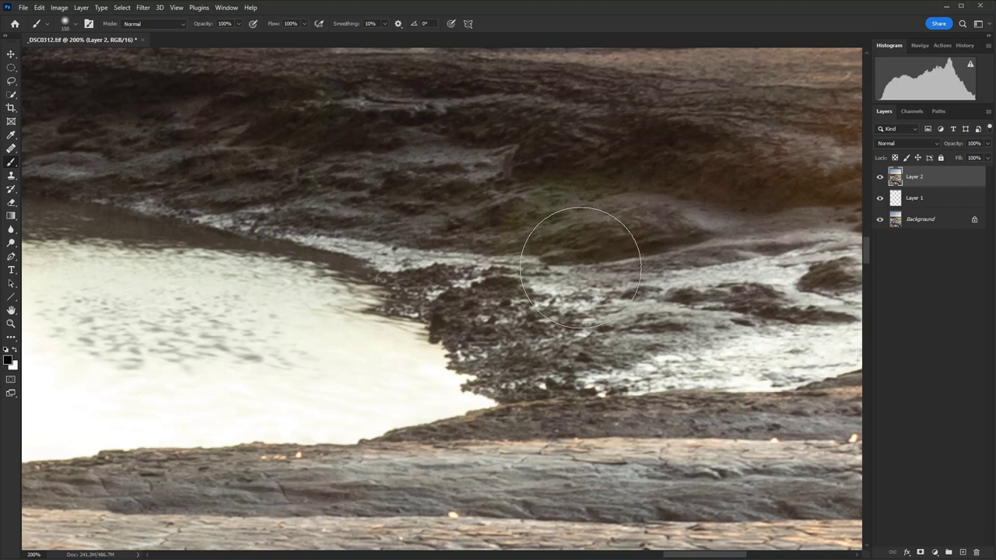
pyautogui.press('x')
pyautogui.press('x')
pyautogui.press('x')
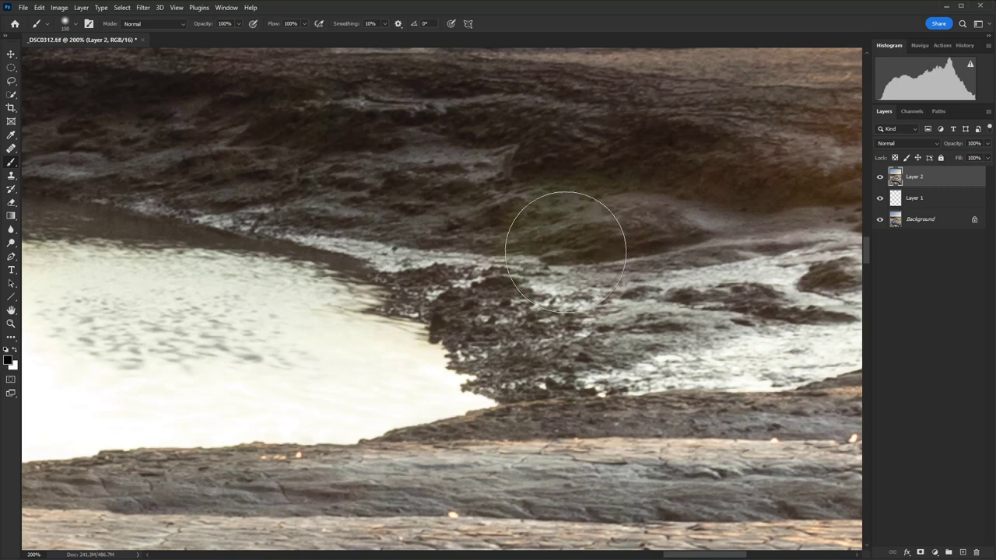
# - Quick Mask a round area over the green patch and add a Levels adjustment masked to it
pyautogui.press('q')
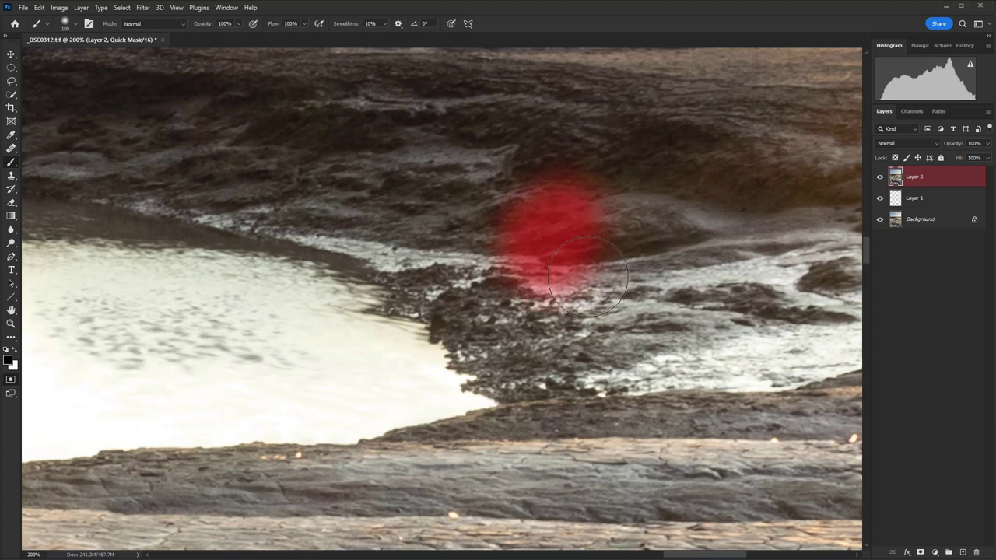
pyautogui.press('q')
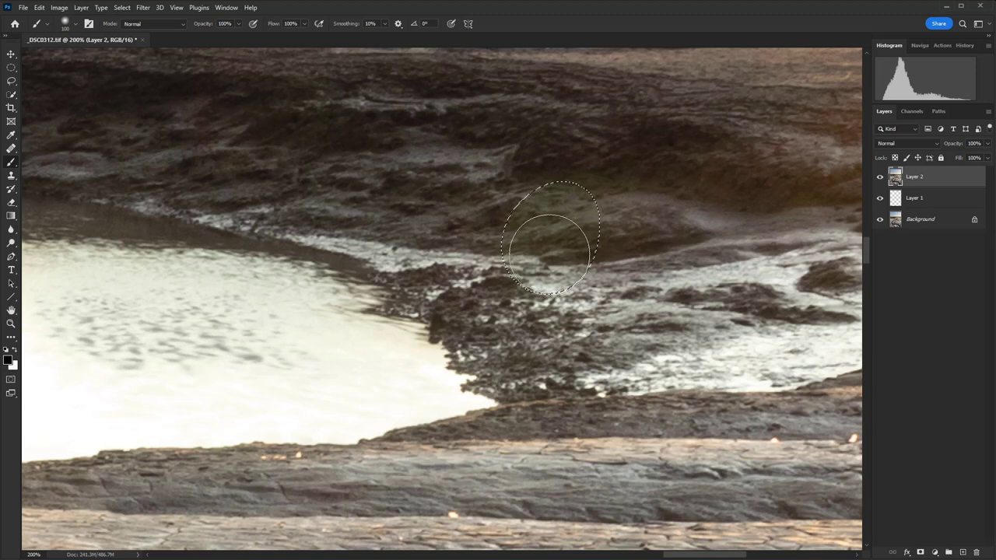
pyautogui.press('q')
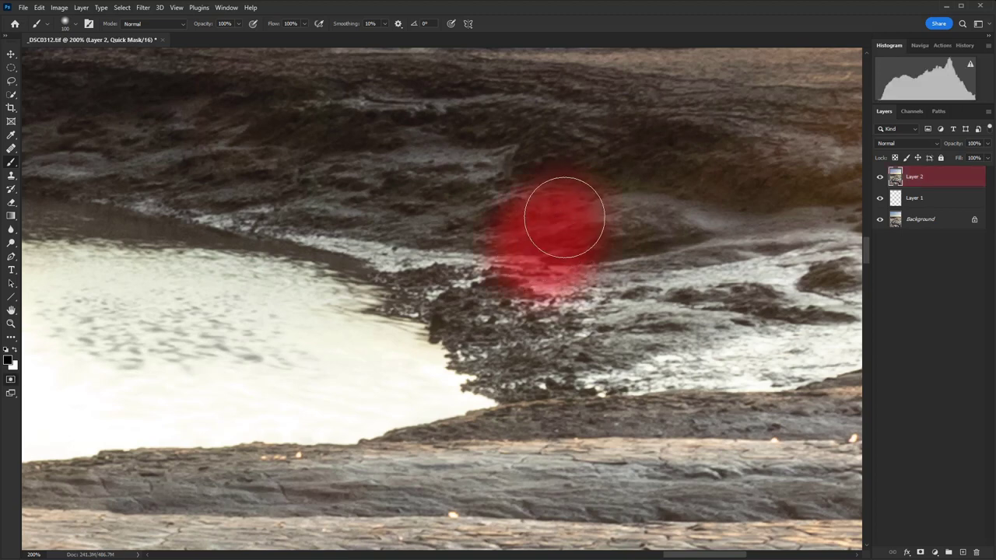
pyautogui.press('q')
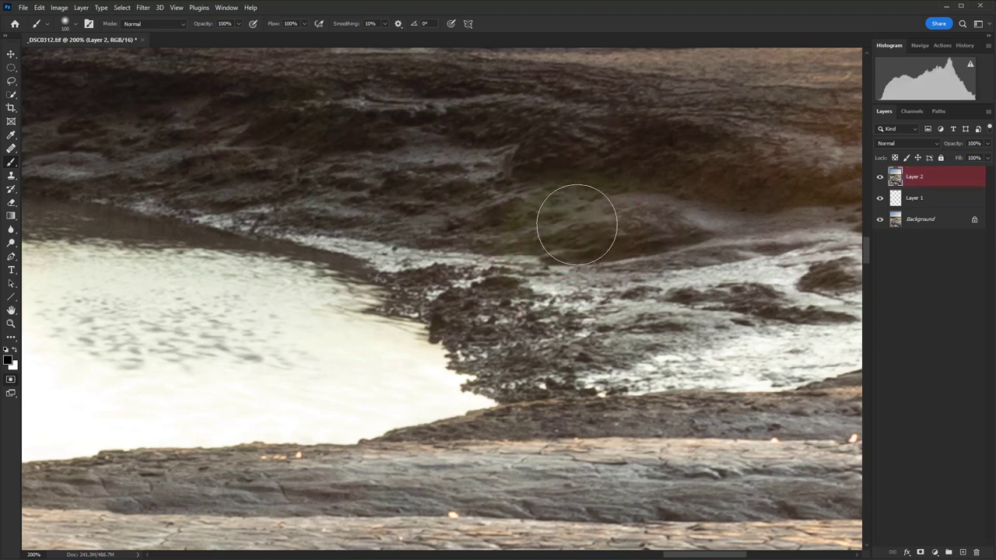
pyautogui.press('q')
pyautogui.press('q')
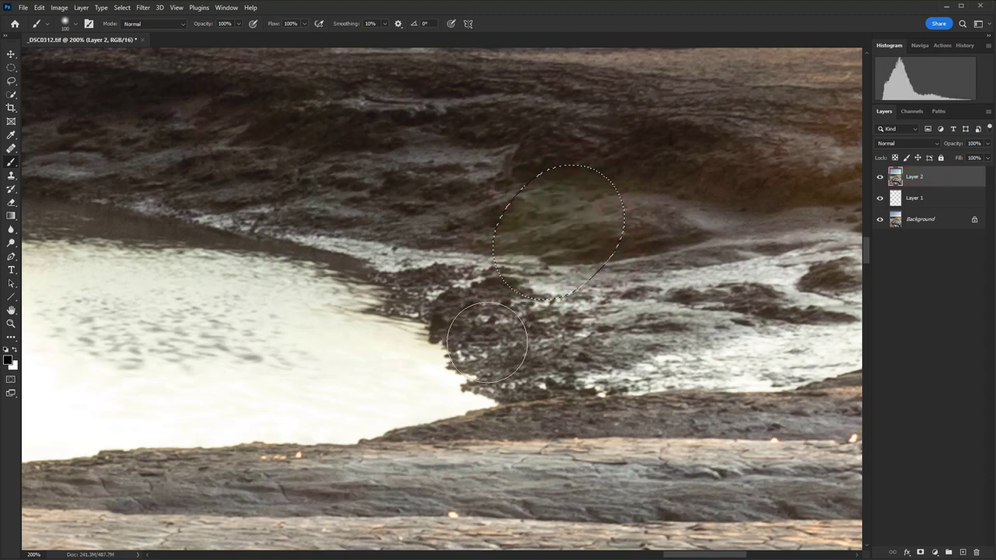
pyautogui.press('q')
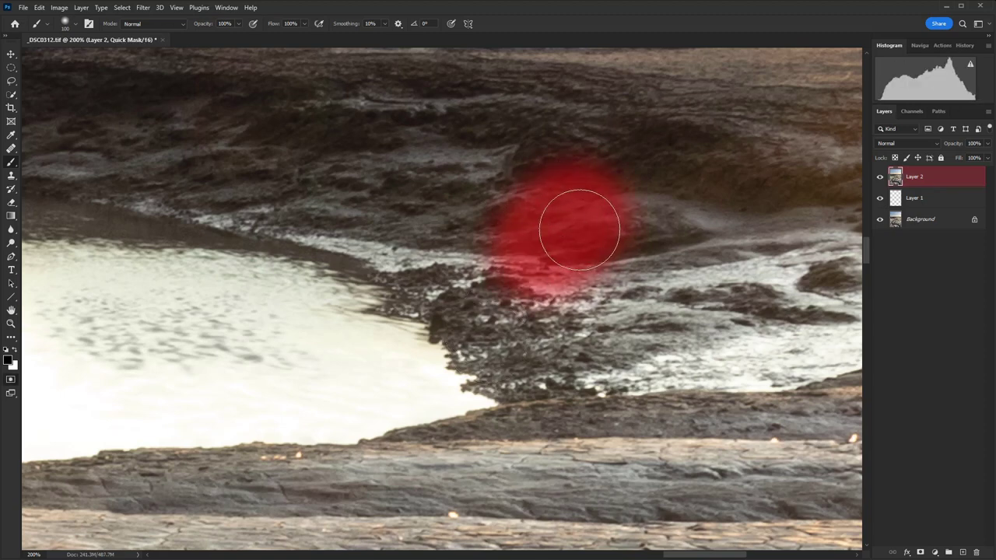
pyautogui.press('q')
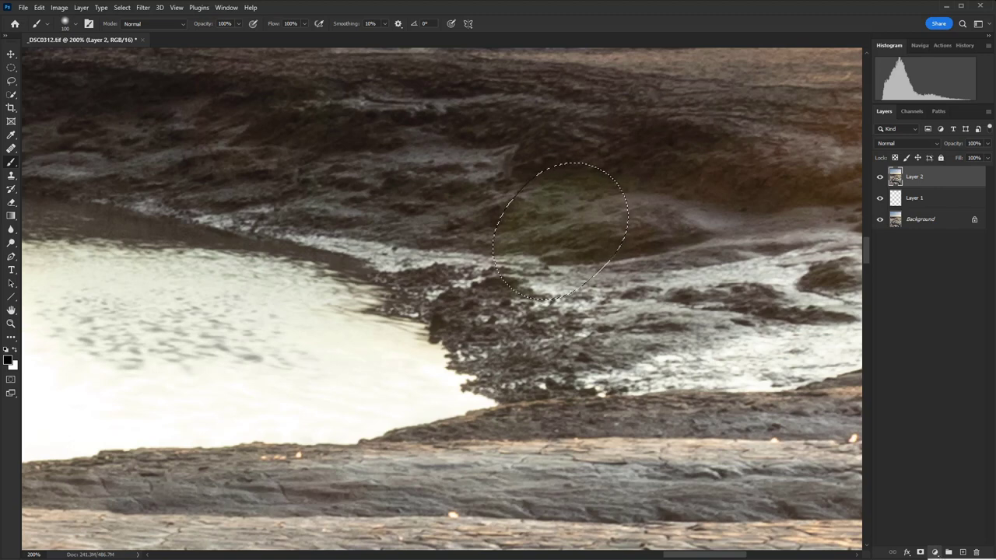
pyautogui.click(935, 551)
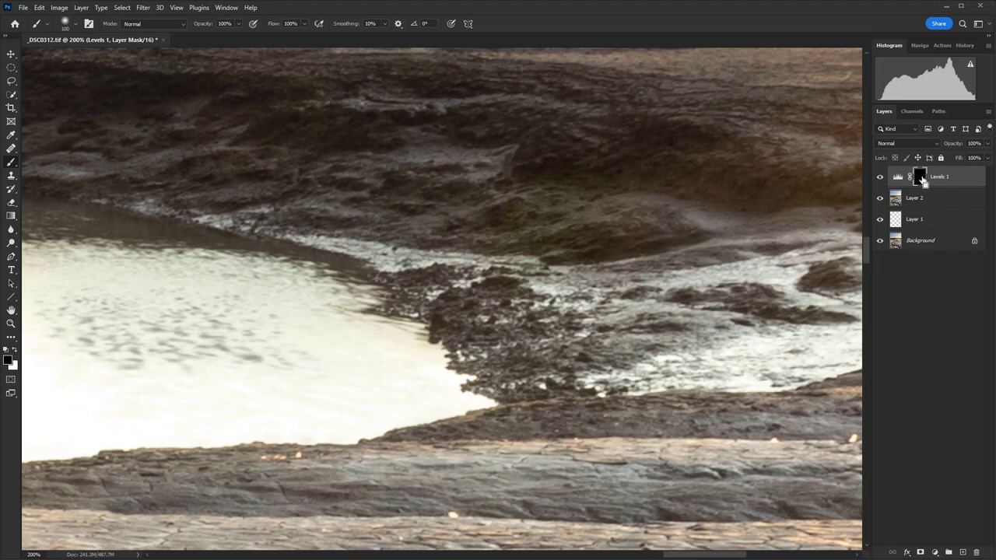
# - Load the Levels 1 mask as a selection around the greenish patch
pyautogui.keyDown('ctrl'); pyautogui.click(921, 178); pyautogui.keyUp('ctrl')
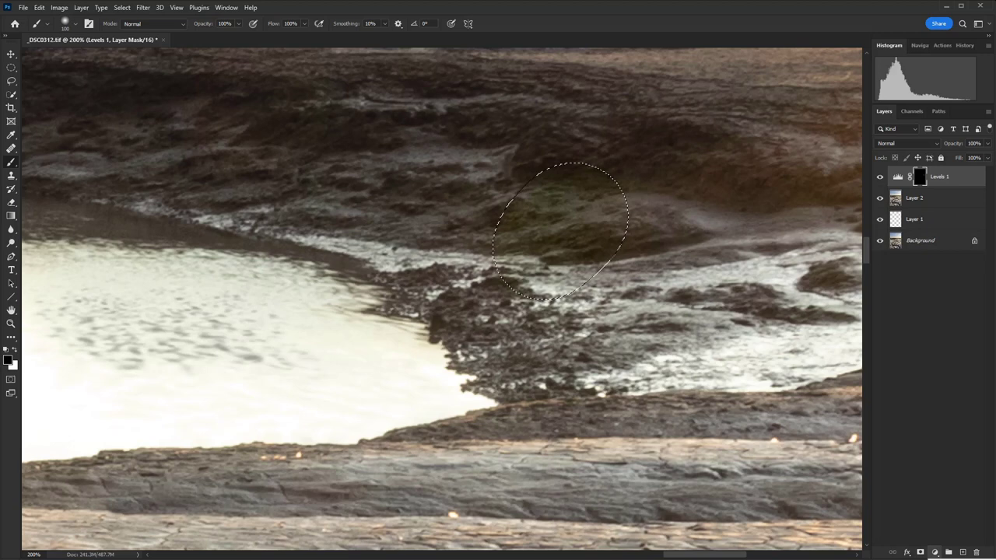
# - Add Color Balance 1 with Midtones Magenta/Green at -19 and paint the correction onto the rocks
pyautogui.click(935, 551)
pyautogui.click(919, 409)
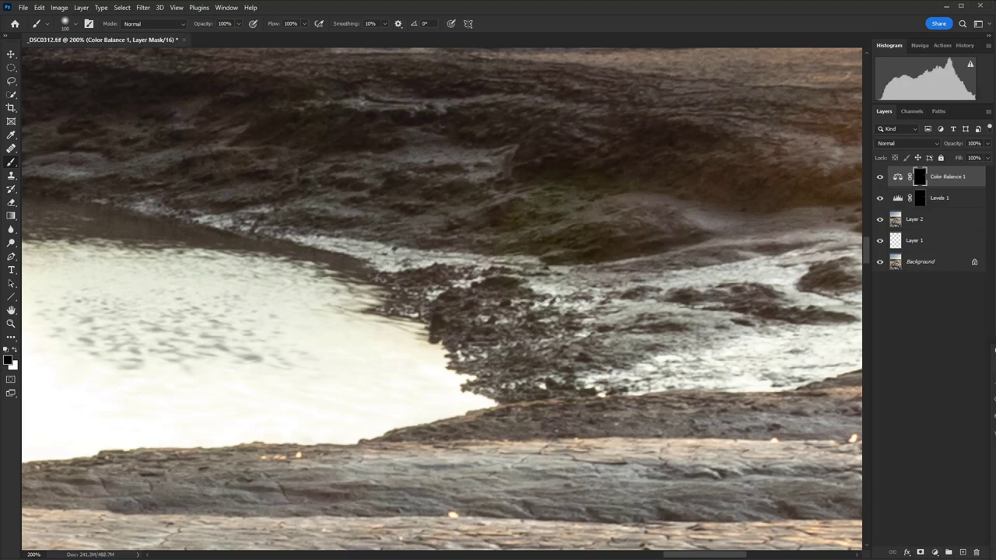
pyautogui.moveTo(594, 292); pyautogui.dragTo(254, 111)
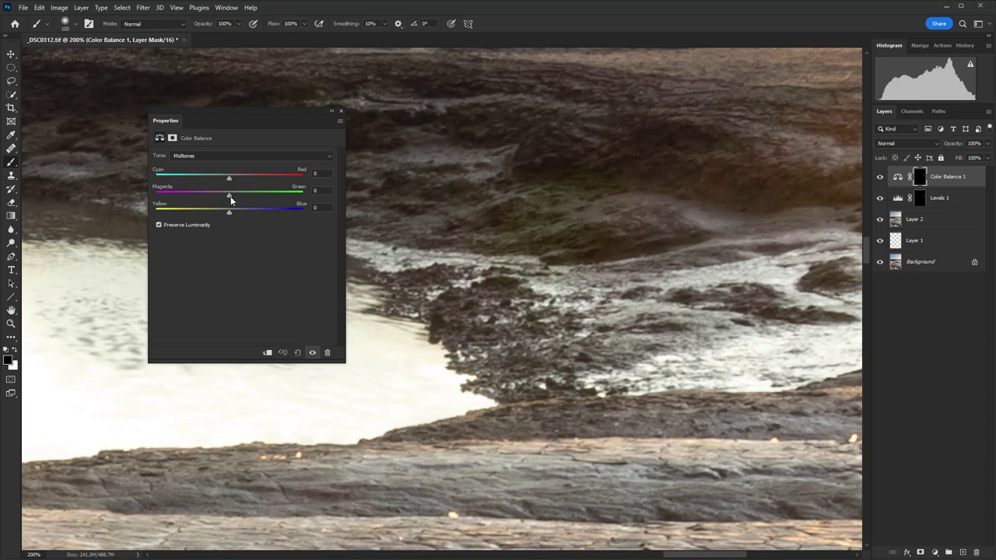
pyautogui.click(212, 158)
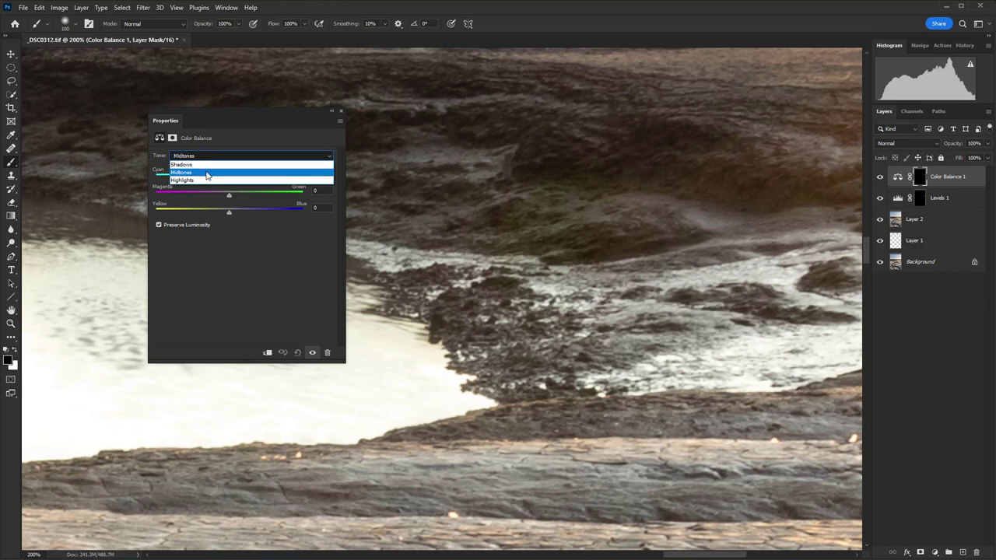
pyautogui.click(205, 171)
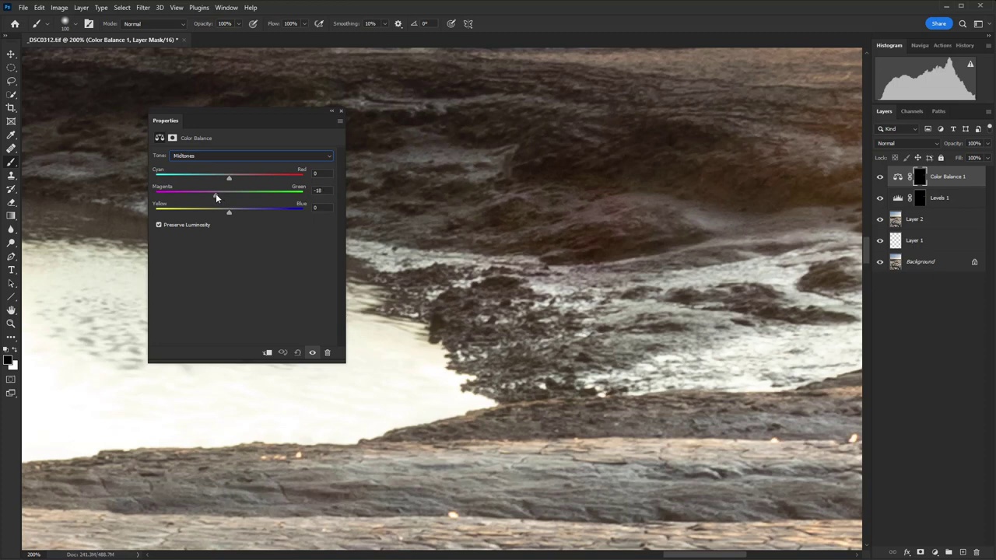
pyautogui.moveTo(611, 225)
pyautogui.mouseDown()
pyautogui.moveTo(554, 205)
pyautogui.moveTo(521, 248)
pyautogui.moveTo(573, 261)
pyautogui.moveTo(571, 206)
pyautogui.moveTo(520, 224)
pyautogui.moveTo(588, 253)
pyautogui.moveTo(586, 213)
pyautogui.moveTo(557, 266)
pyautogui.moveTo(604, 246)
pyautogui.moveTo(535, 255)
pyautogui.moveTo(580, 212)
pyautogui.moveTo(588, 251)
pyautogui.moveTo(481, 237)
pyautogui.moveTo(547, 232)
pyautogui.moveTo(546, 251)
pyautogui.moveTo(576, 288)
pyautogui.moveTo(456, 263)
pyautogui.mouseUp()
# - Extend the Color Balance 1 mask over the rocks and Quick Mask a circle on the tinted patch
pyautogui.press('F7')
pyautogui.moveTo(492, 218)
pyautogui.mouseDown()
pyautogui.moveTo(590, 249)
pyautogui.moveTo(562, 229)
pyautogui.moveTo(576, 231)
pyautogui.mouseUp()
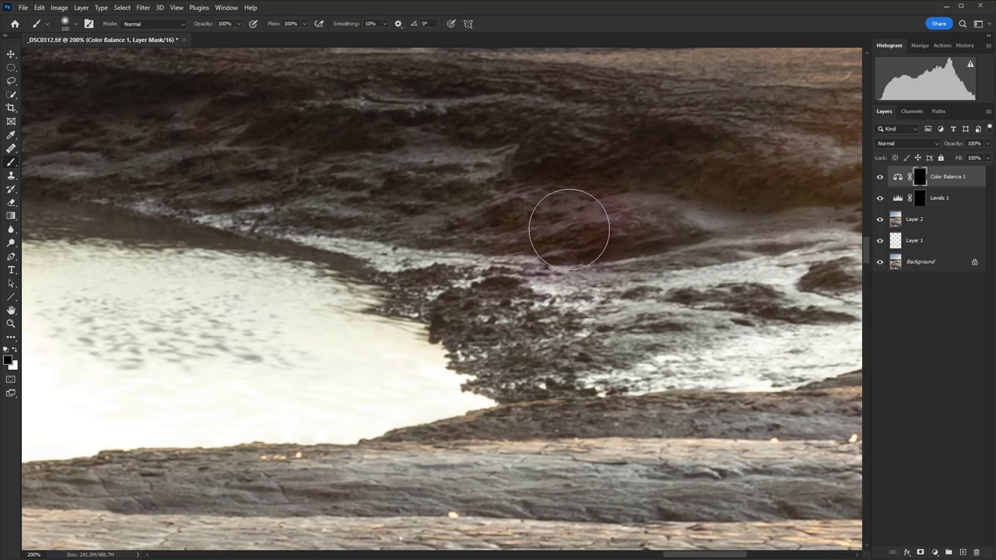
pyautogui.press('q')
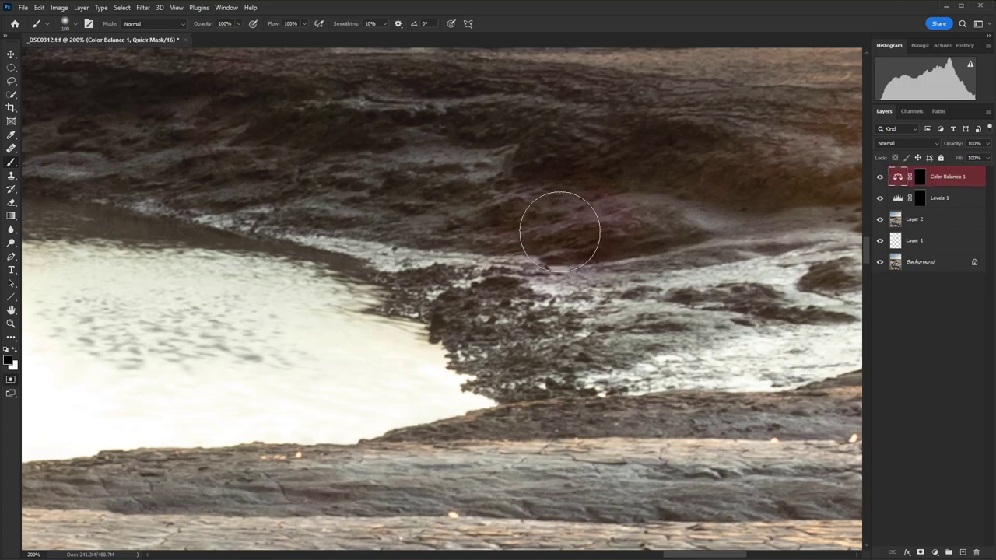
pyautogui.moveTo(553, 225)
pyautogui.mouseDown()
pyautogui.moveTo(537, 256)
pyautogui.moveTo(582, 250)
pyautogui.moveTo(581, 222)
pyautogui.moveTo(563, 224)
pyautogui.moveTo(549, 251)
pyautogui.moveTo(576, 248)
pyautogui.moveTo(596, 230)
pyautogui.moveTo(551, 249)
pyautogui.moveTo(593, 231)
pyautogui.moveTo(568, 249)
pyautogui.mouseUp()
# - Turn the painted circle into a selection and add a second Color Balance adjustment masked to it
pyautogui.press('q')
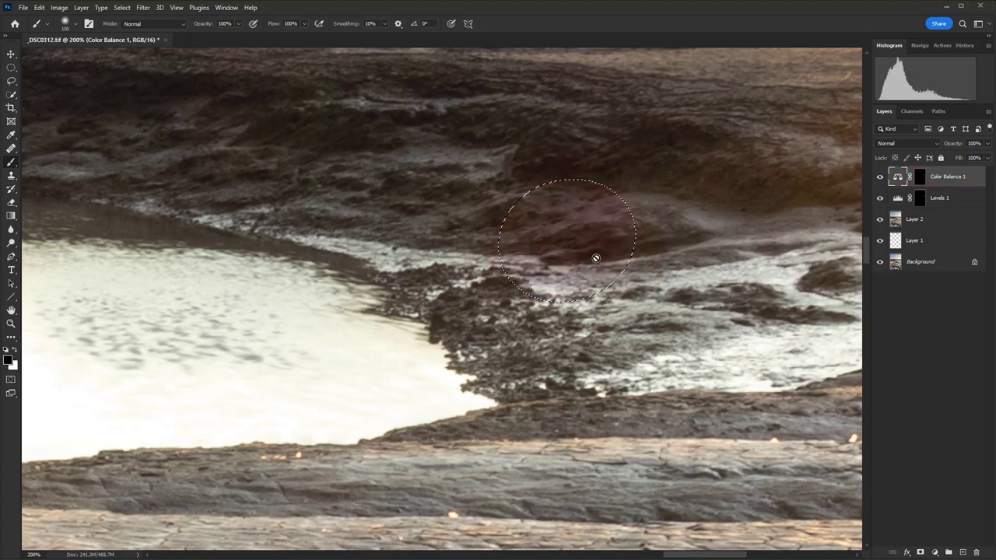
pyautogui.press('q')
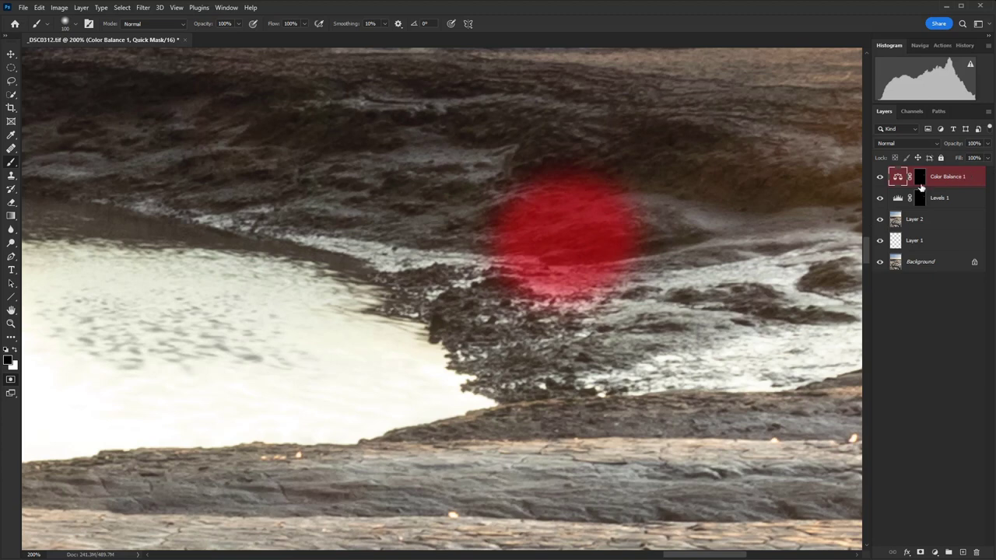
pyautogui.press('q')
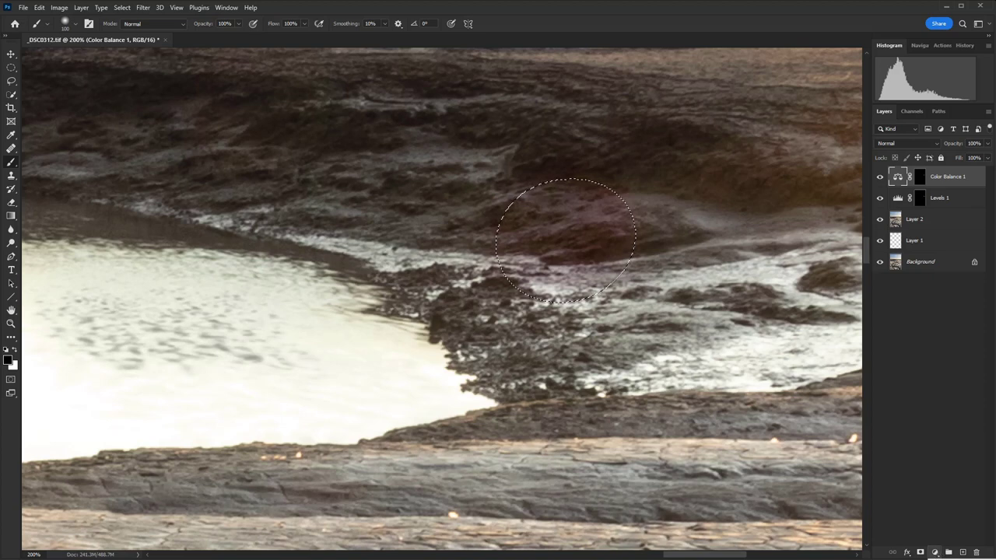
pyautogui.click(935, 552)
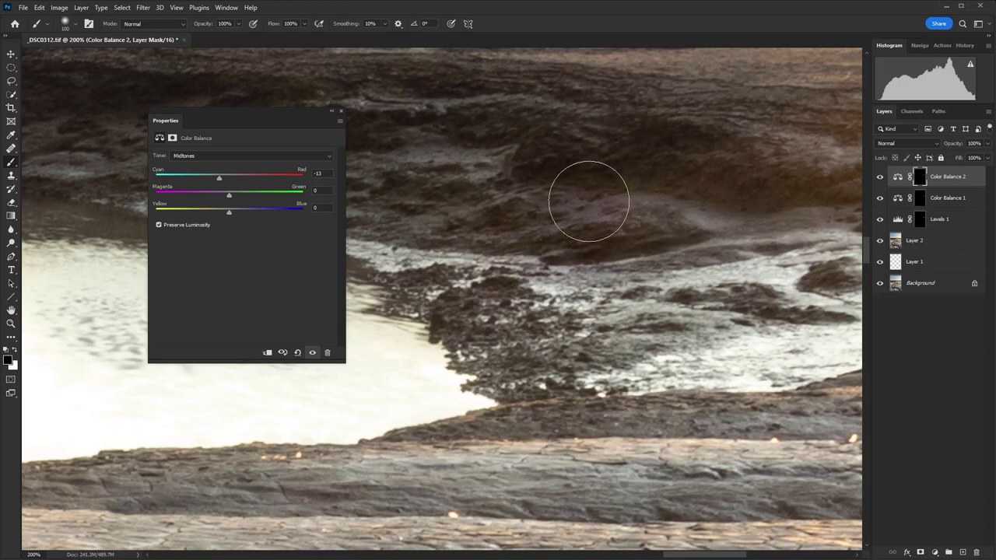
# - With Cyan/Red at -13, paint white onto the Color Balance mask along the ridge
pyautogui.click(341, 111)
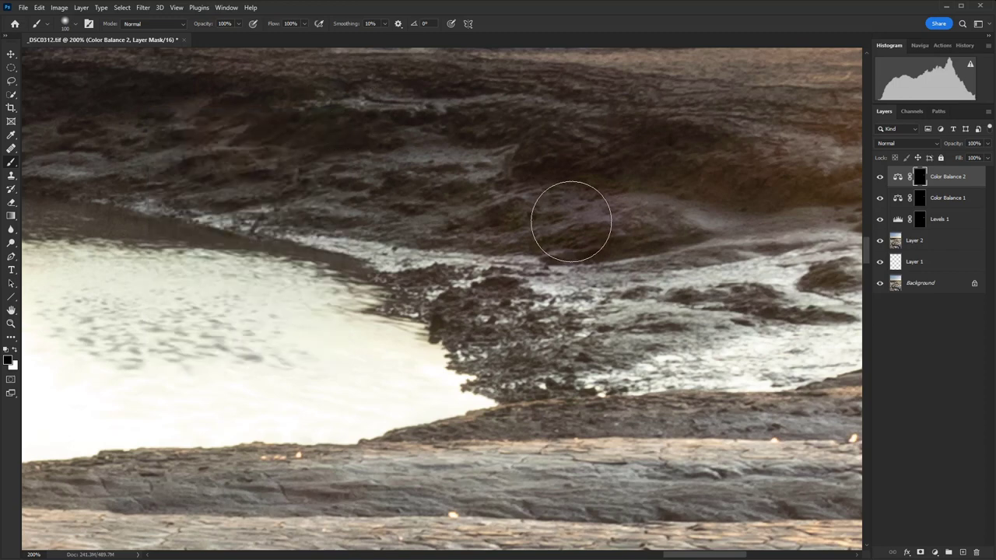
pyautogui.press('x')
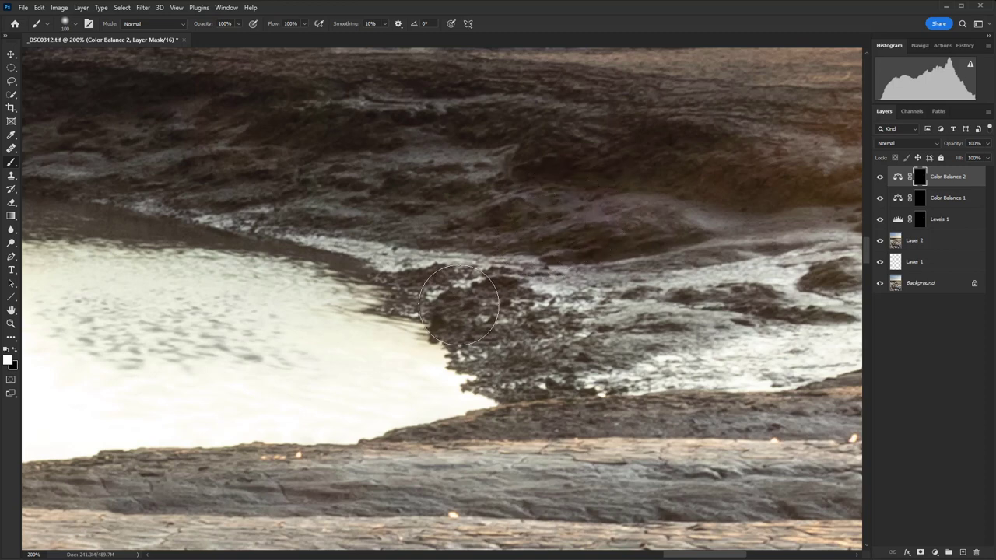
pyautogui.moveTo(718, 194); pyautogui.dragTo(581, 223)
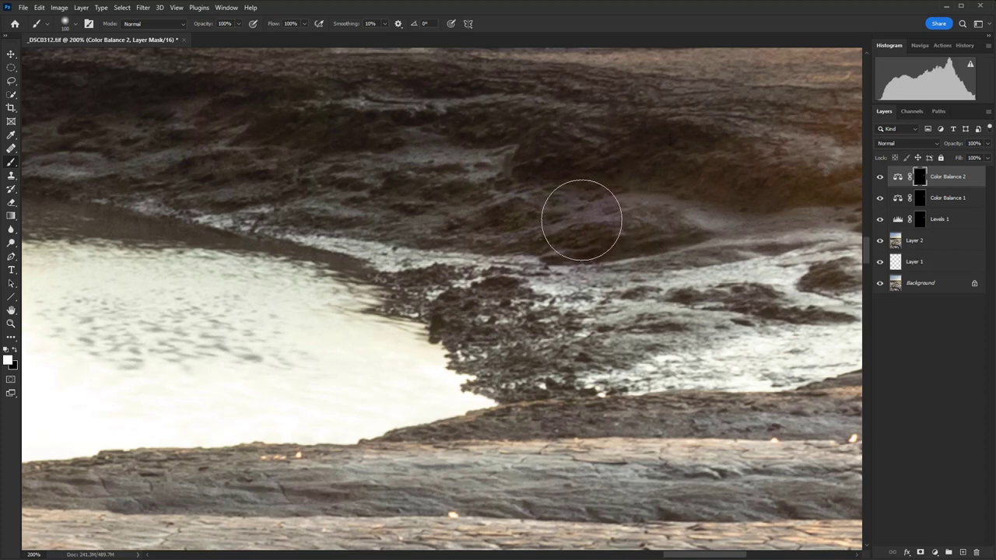
# - Group the three adjustment layers into Group 1, compare it, and select Color Balance 2 inside
pyautogui.keyDown('shift'); pyautogui.click(943, 221); pyautogui.keyUp('shift')
pyautogui.hotkey('ctrl', 'g')
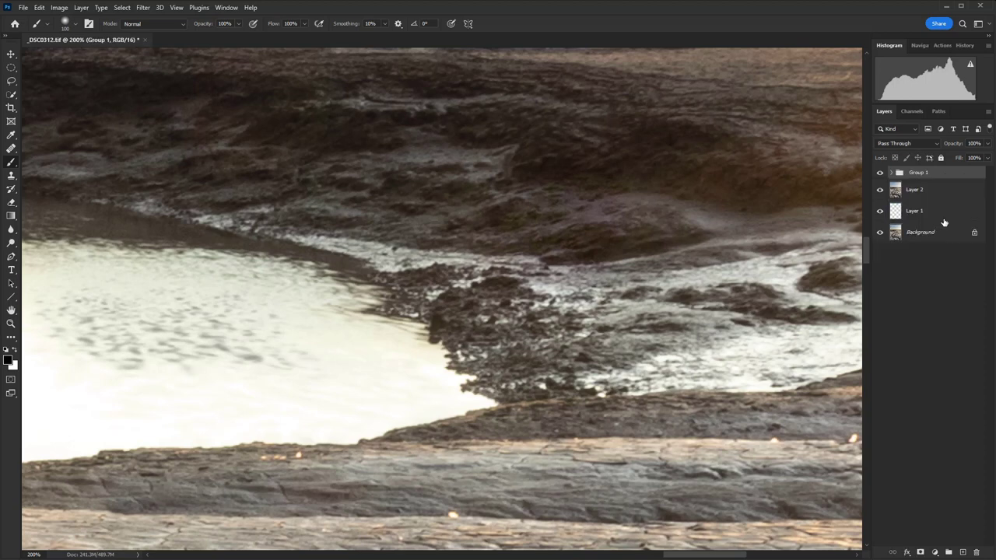
pyautogui.click(879, 172)
pyautogui.click(879, 173)
pyautogui.click(891, 172)
pyautogui.click(955, 191)
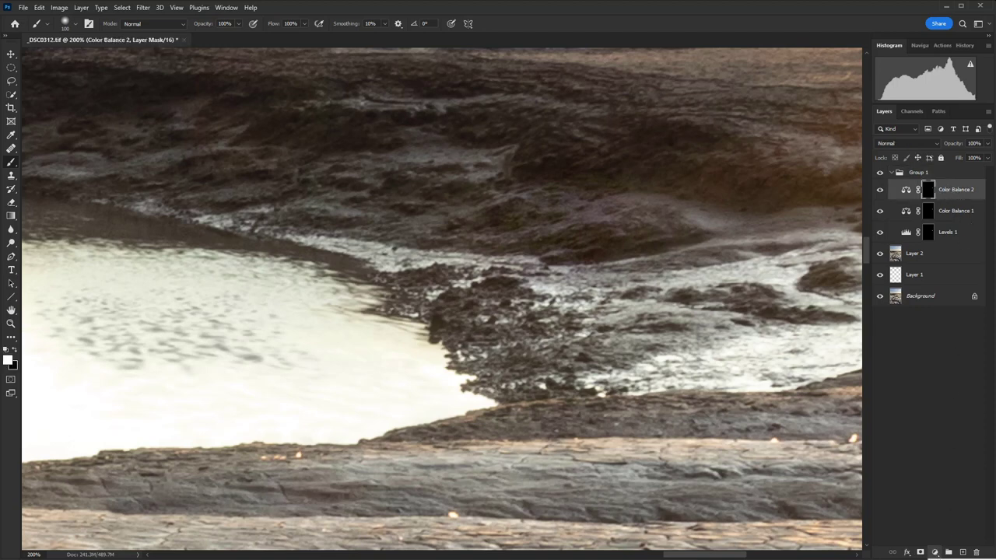
# - Add a Hue/Saturation layer in the group with Reds saturation -34 and Magentas -40
pyautogui.click(936, 551)
pyautogui.click(957, 389)
pyautogui.moveTo(248, 111); pyautogui.dragTo(273, 172)
pyautogui.click(279, 233)
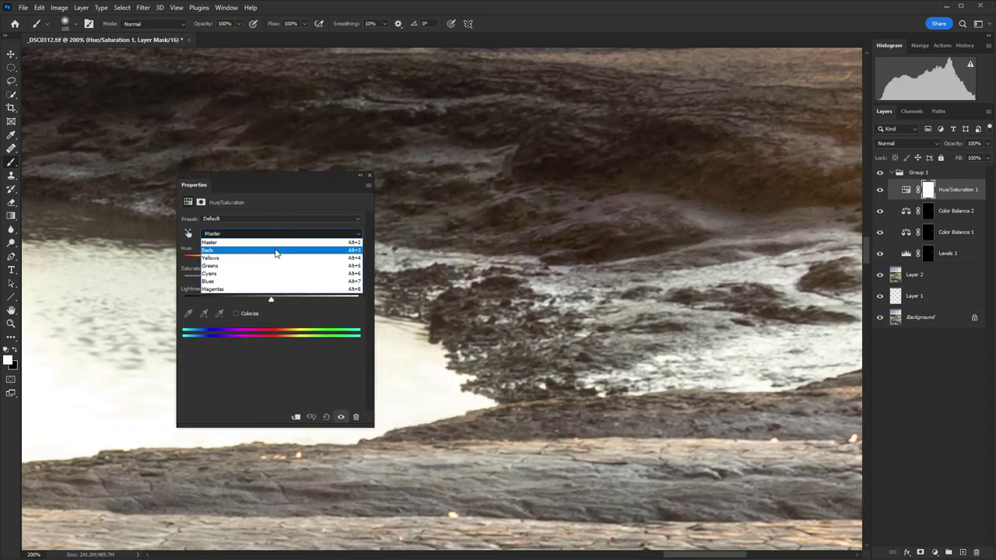
pyautogui.click(275, 251)
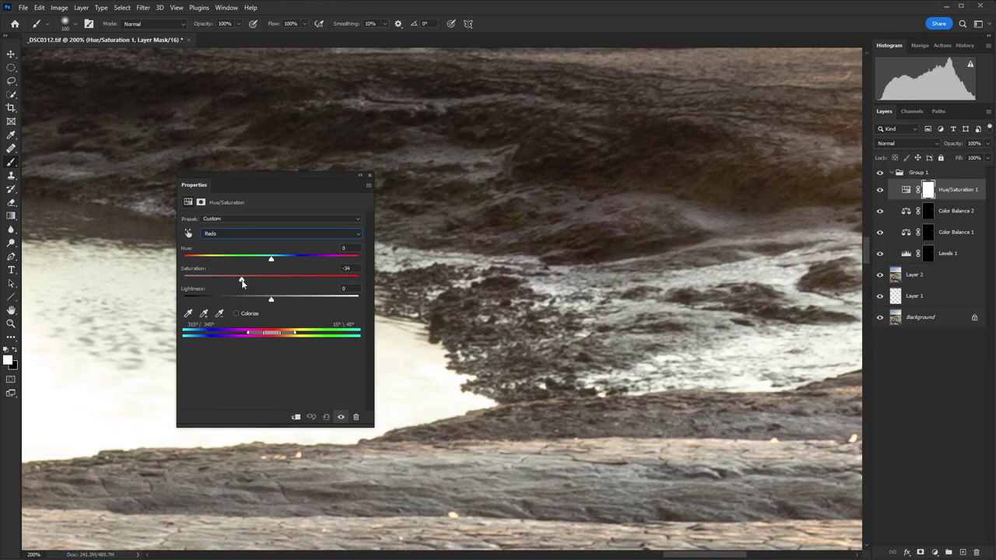
pyautogui.click(280, 234)
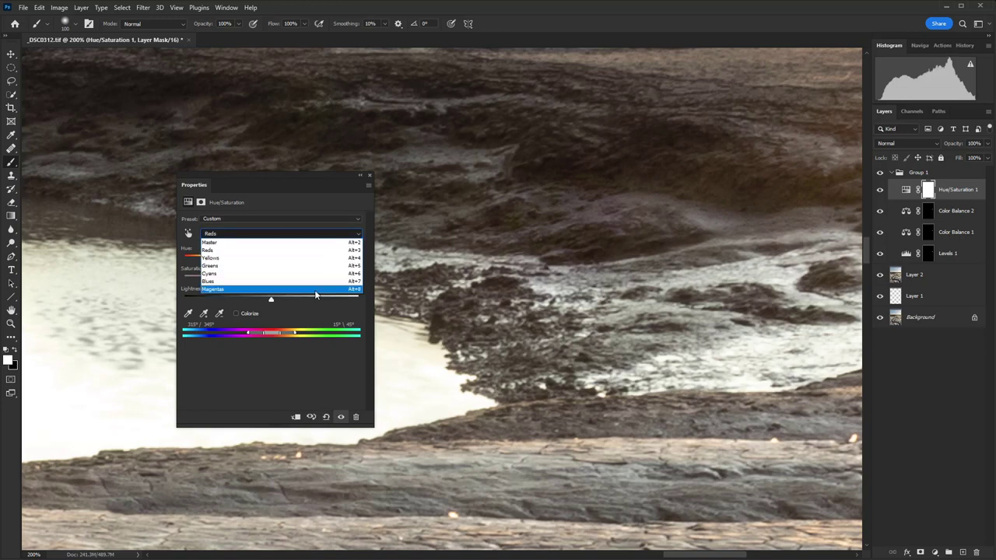
pyautogui.click(314, 289)
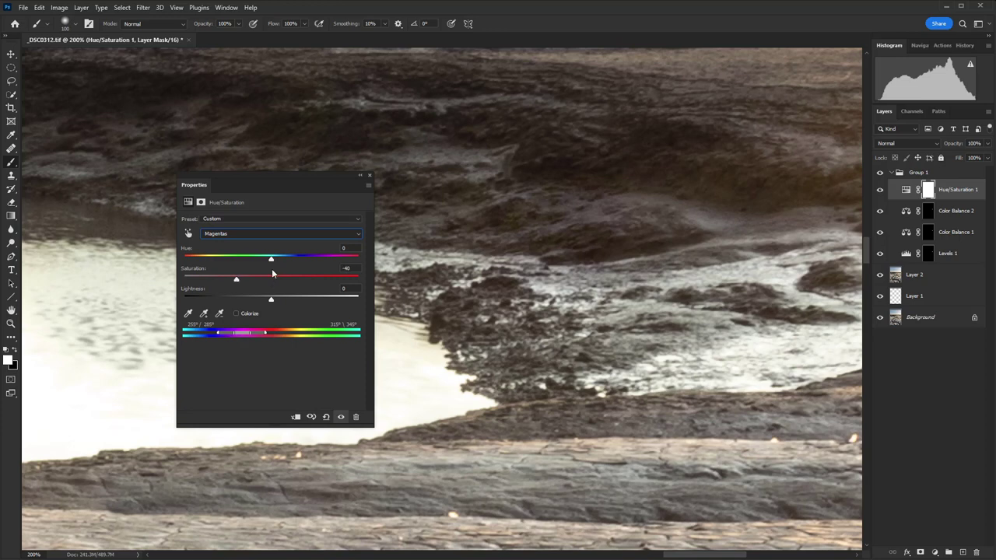
pyautogui.click(369, 175)
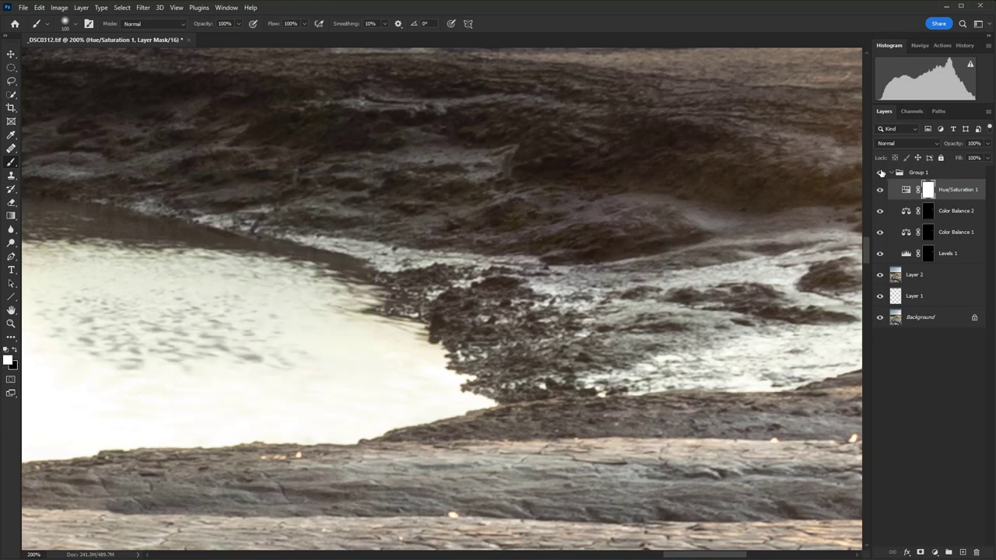
pyautogui.click(880, 188)
pyautogui.click(881, 187)
# - Zoom out to the whole mud-flat scene, toggling Group 1 off and on to compare
pyautogui.hotkey('ctrl', '-')
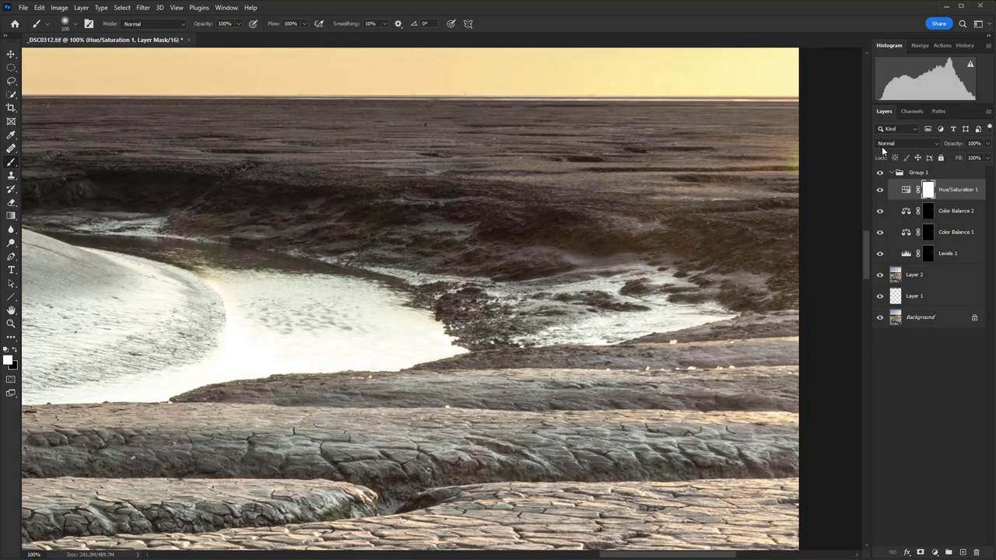
pyautogui.click(880, 173)
pyautogui.click(880, 173)
pyautogui.hotkey('ctrl', '-')
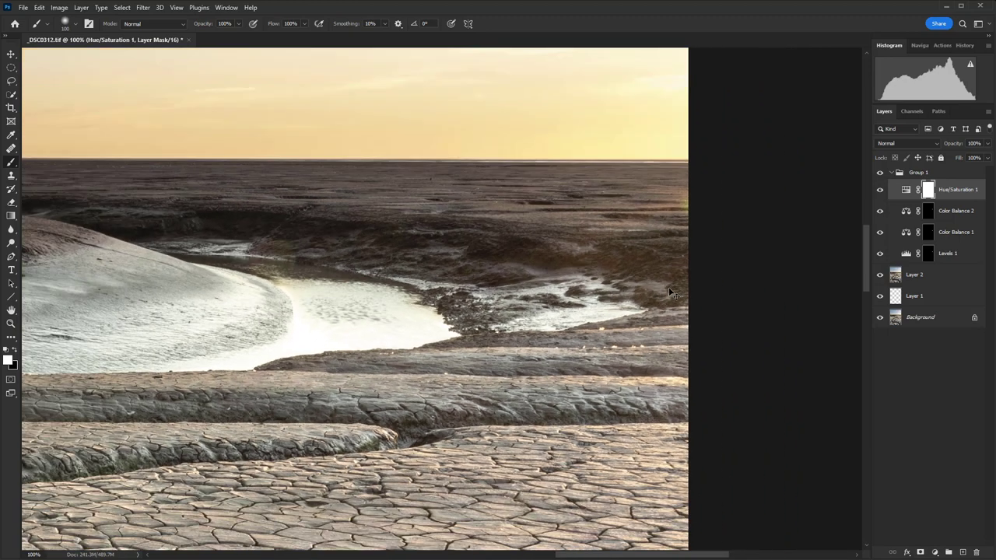